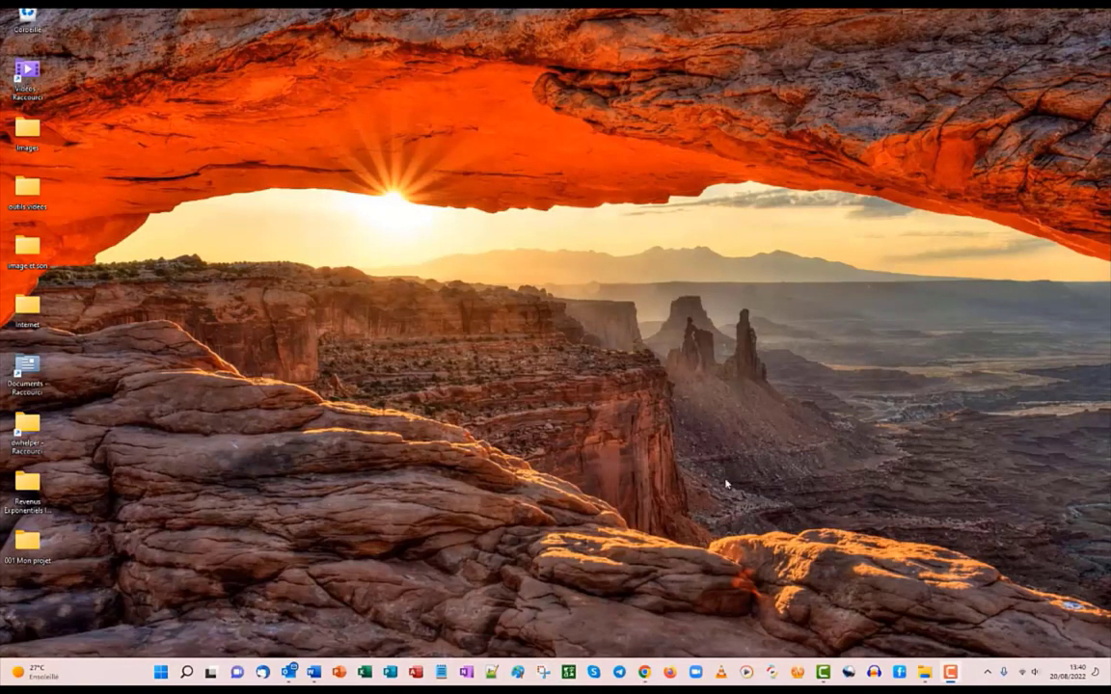
- Open a Chrome incognito window and search Google for microsoft365
{"action": "left_click", "coordinate": [643, 672]}
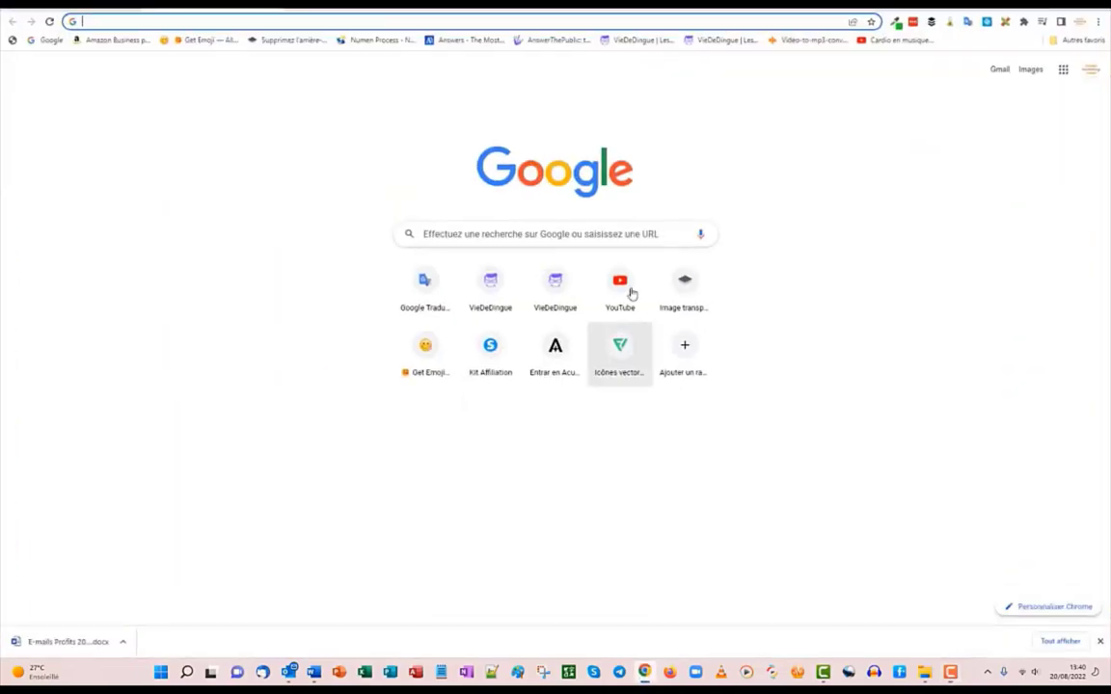
{"action": "left_click", "coordinate": [1099, 26]}
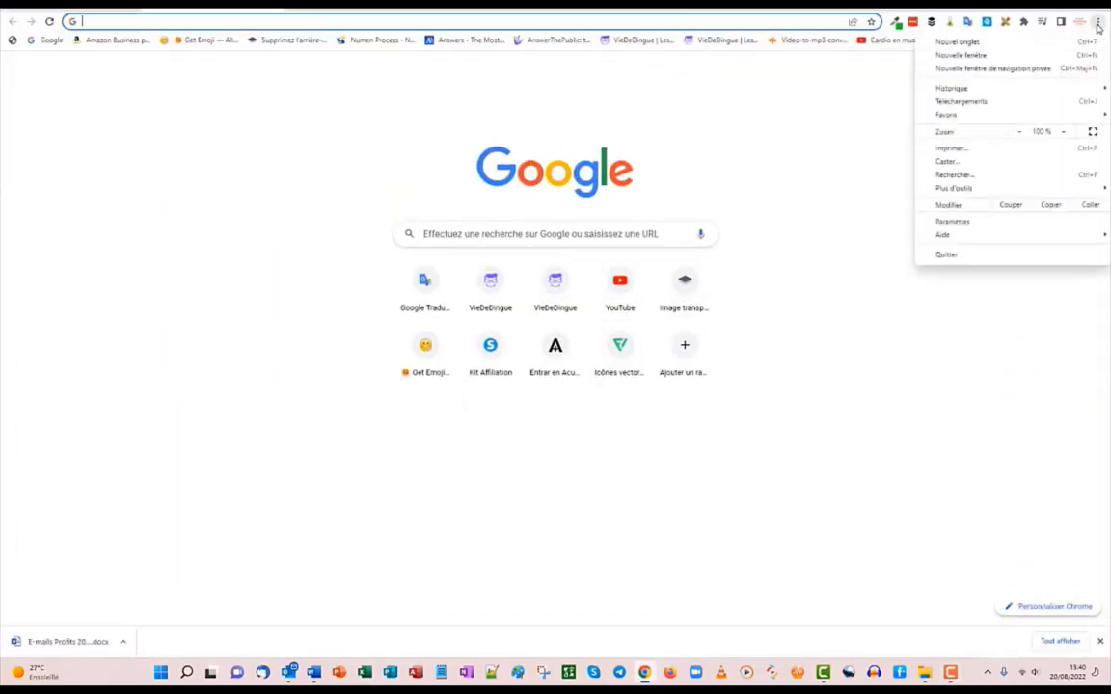
{"action": "left_click", "coordinate": [1010, 69]}
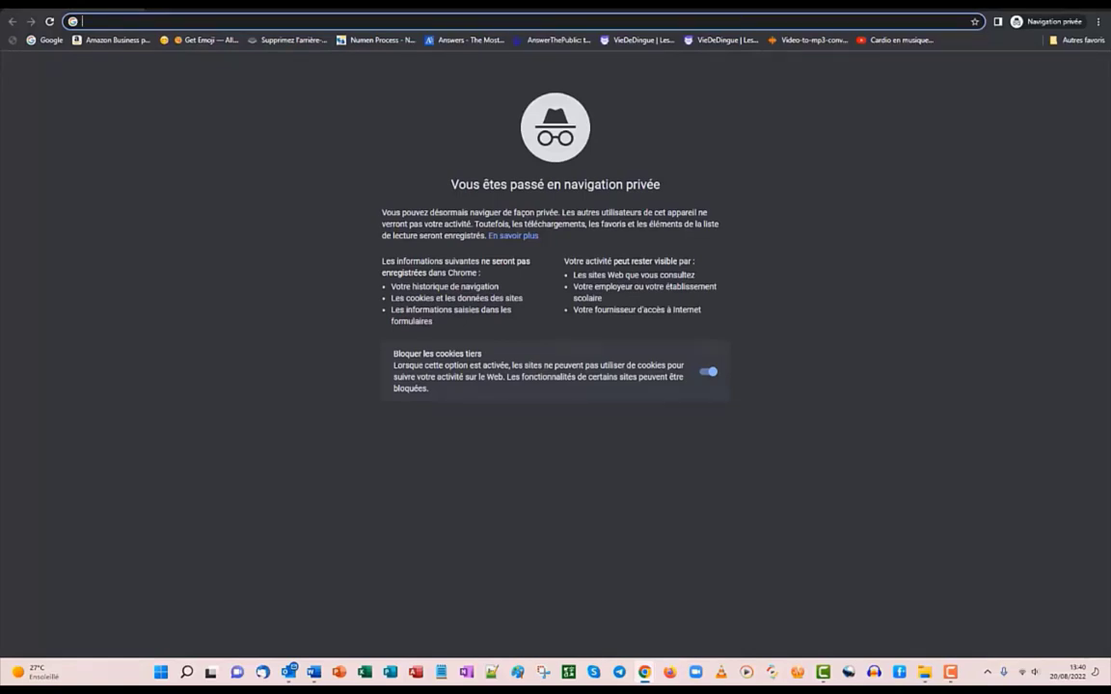
{"action": "type", "text": "micros"}
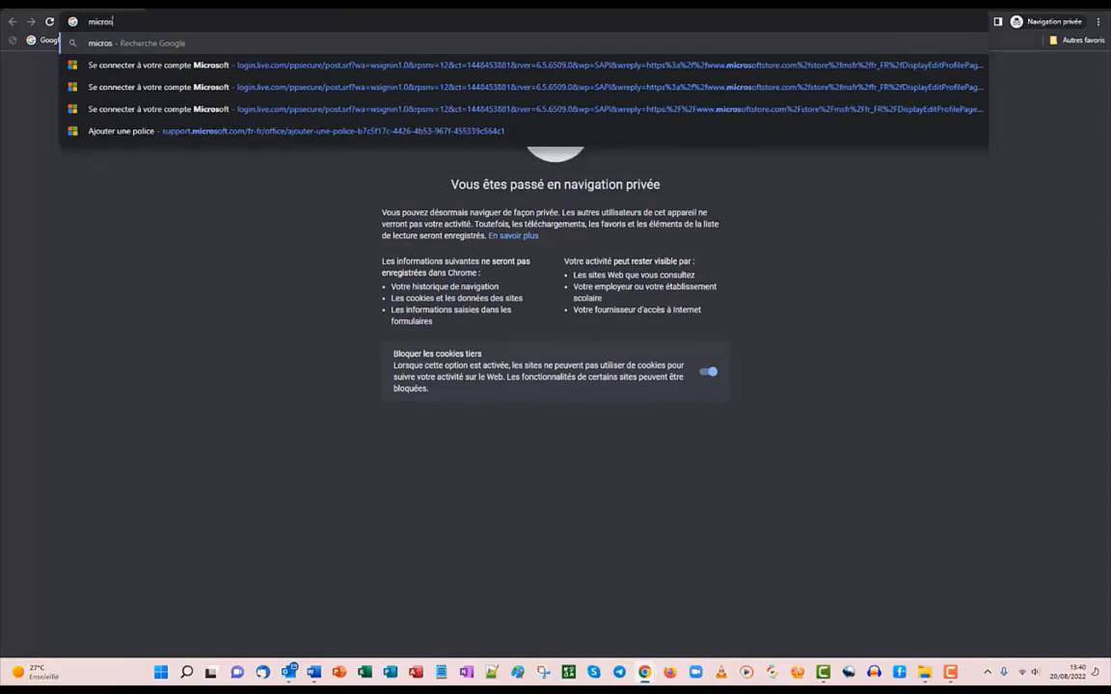
{"action": "type", "text": "oft"}
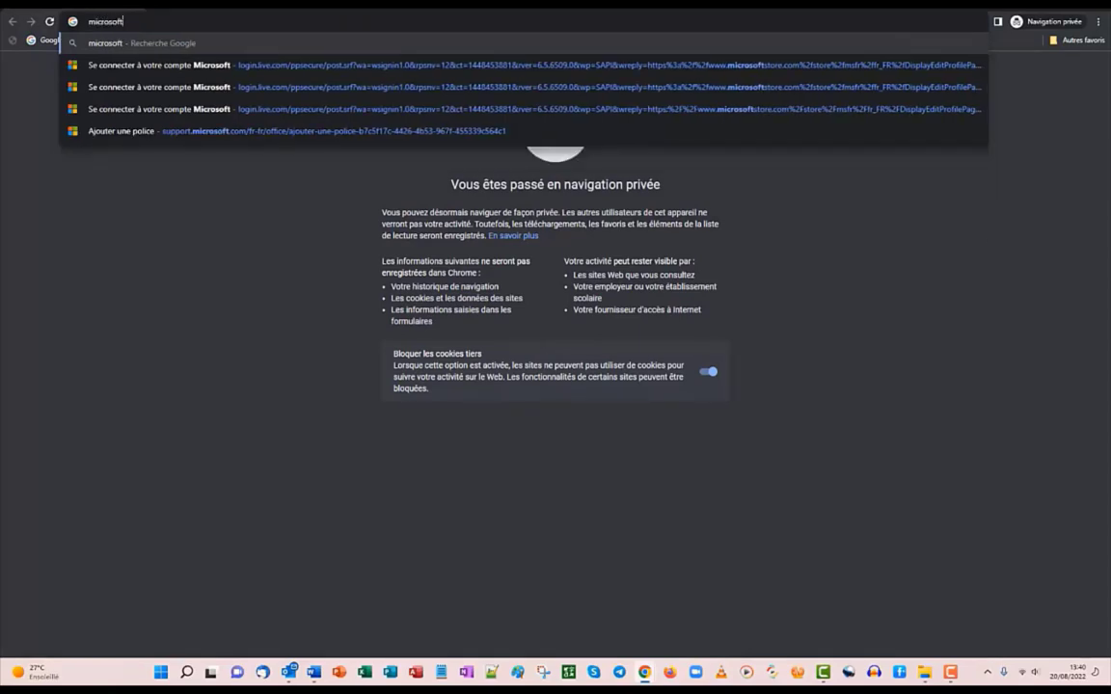
{"action": "type", "text": "3"}
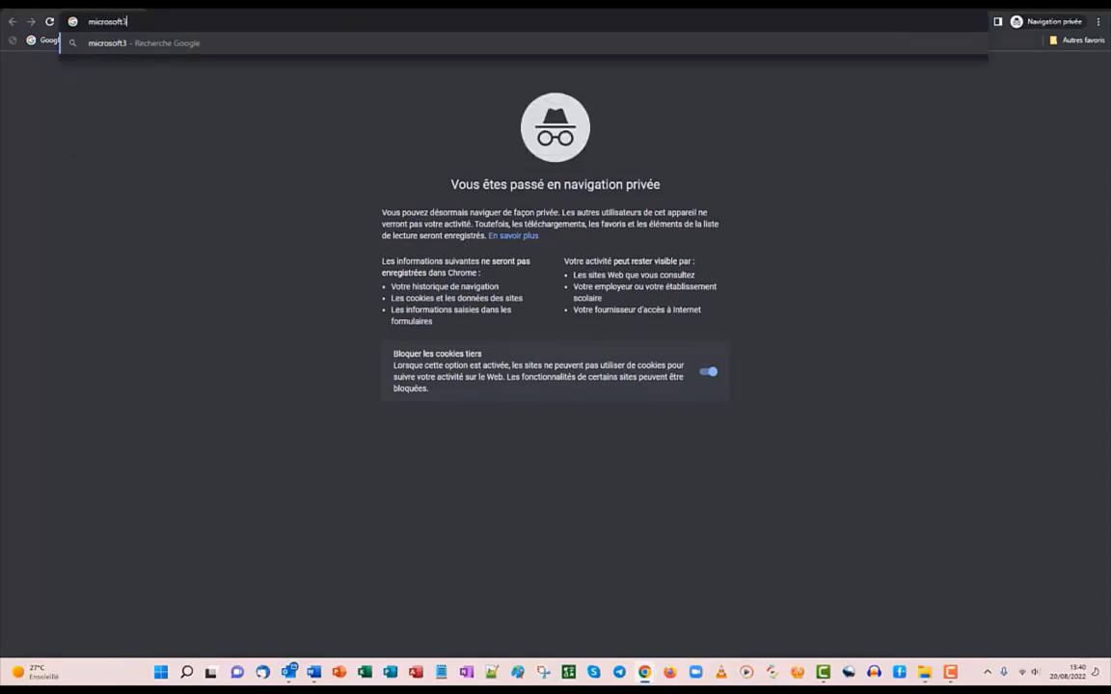
{"action": "type", "text": "65"}
{"action": "key", "text": "Return"}
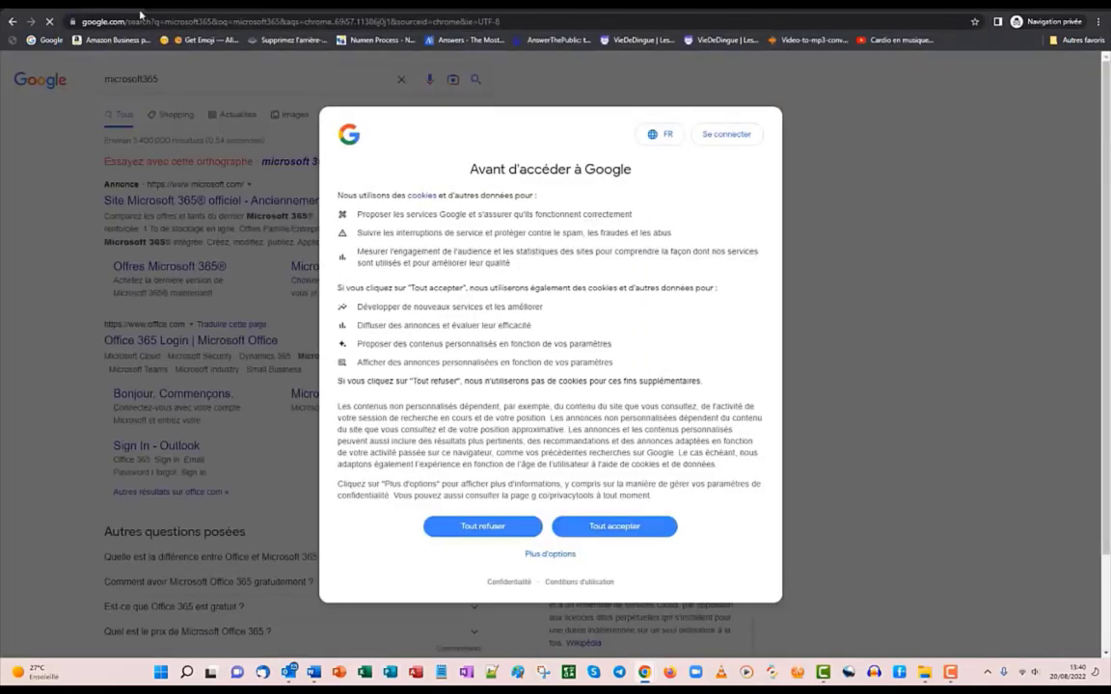
- Accept cookies, search 'microsoft 365' instead, and open the official Microsoft 365 site
{"action": "left_click", "coordinate": [632, 526]}
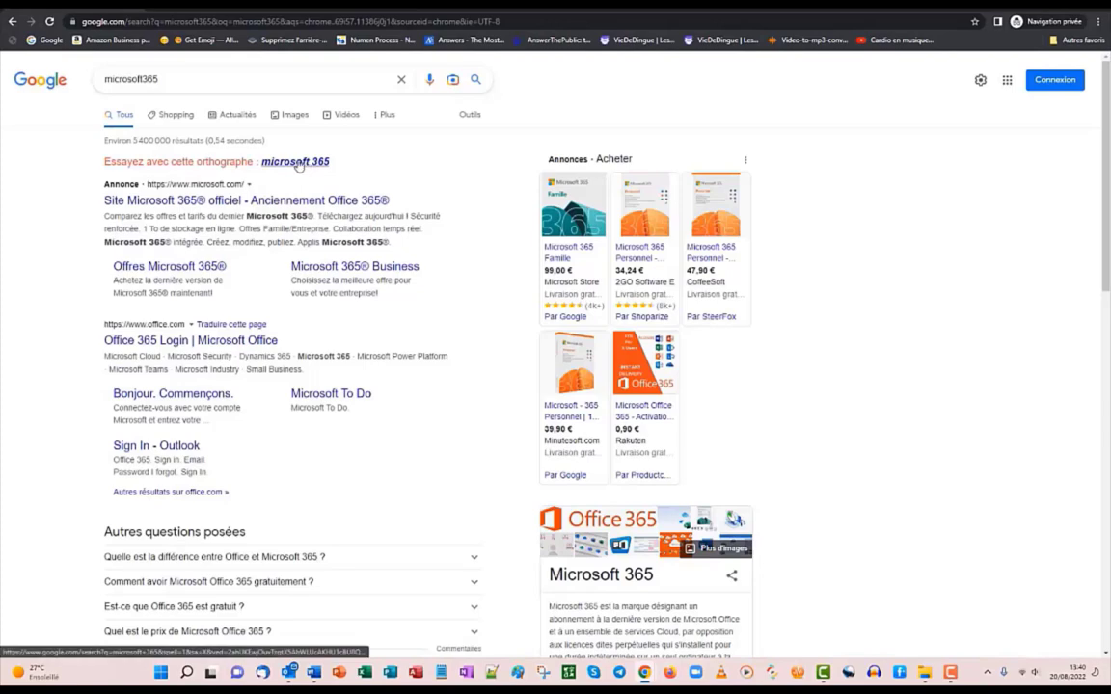
{"action": "left_click", "coordinate": [275, 160]}
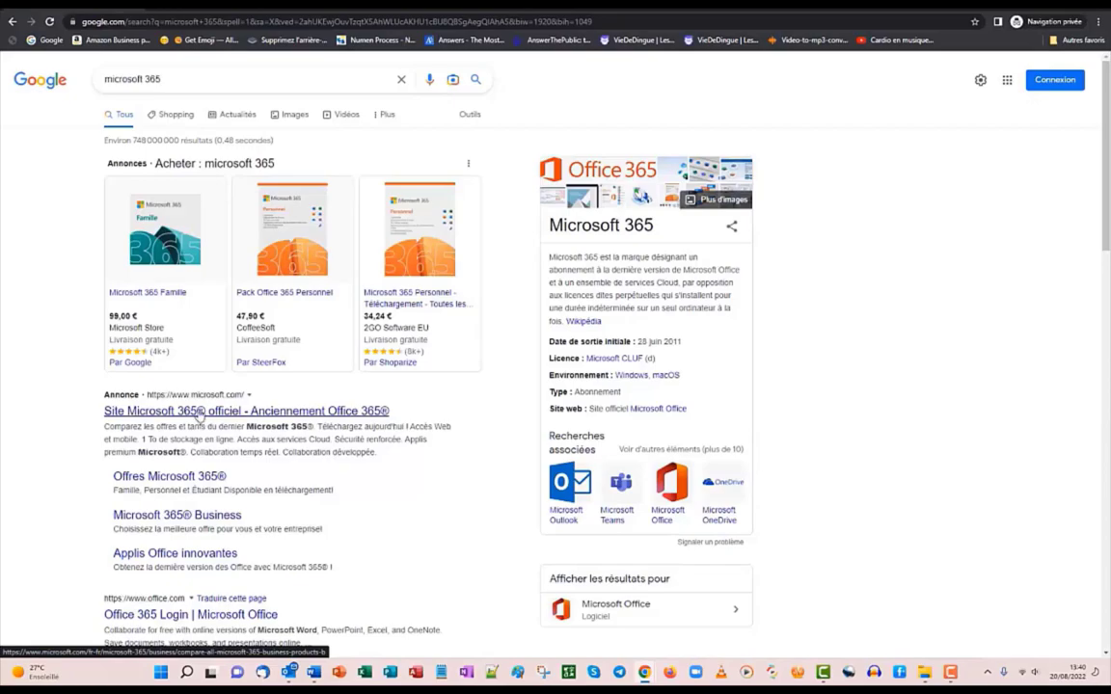
{"action": "left_click", "coordinate": [200, 412]}
{"action": "left_click", "coordinate": [761, 99]}
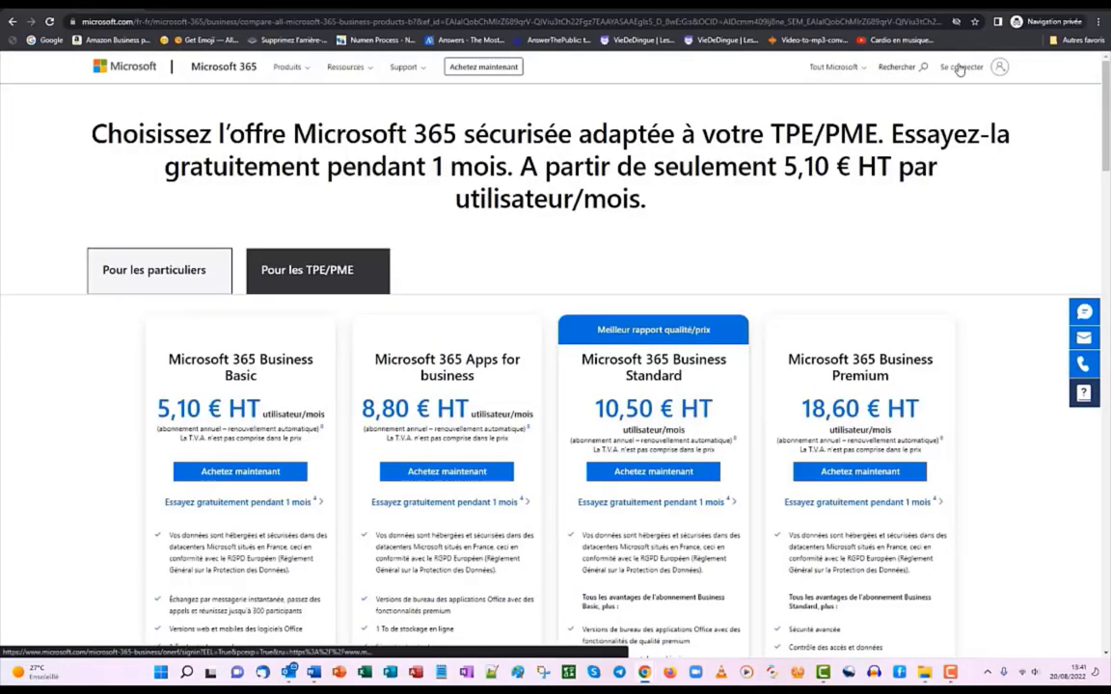
- Sign in to the Microsoft account, pass the updated-terms notice and stay signed in
{"action": "left_click", "coordinate": [958, 68]}
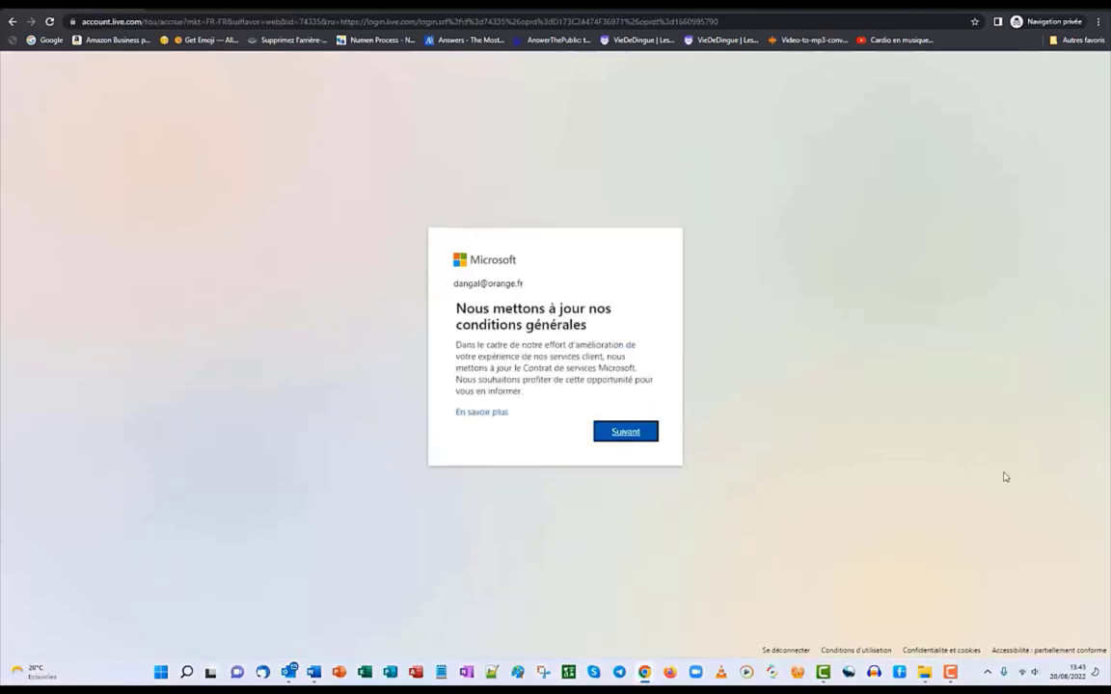
{"action": "left_click", "coordinate": [628, 434]}
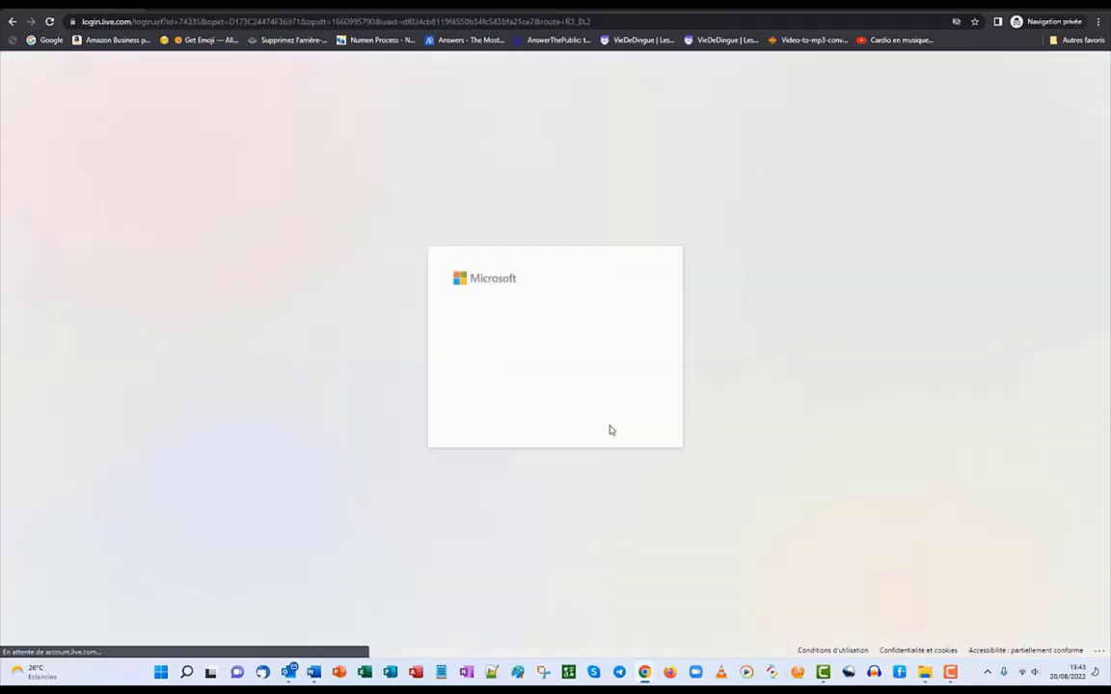
{"action": "left_click", "coordinate": [625, 412]}
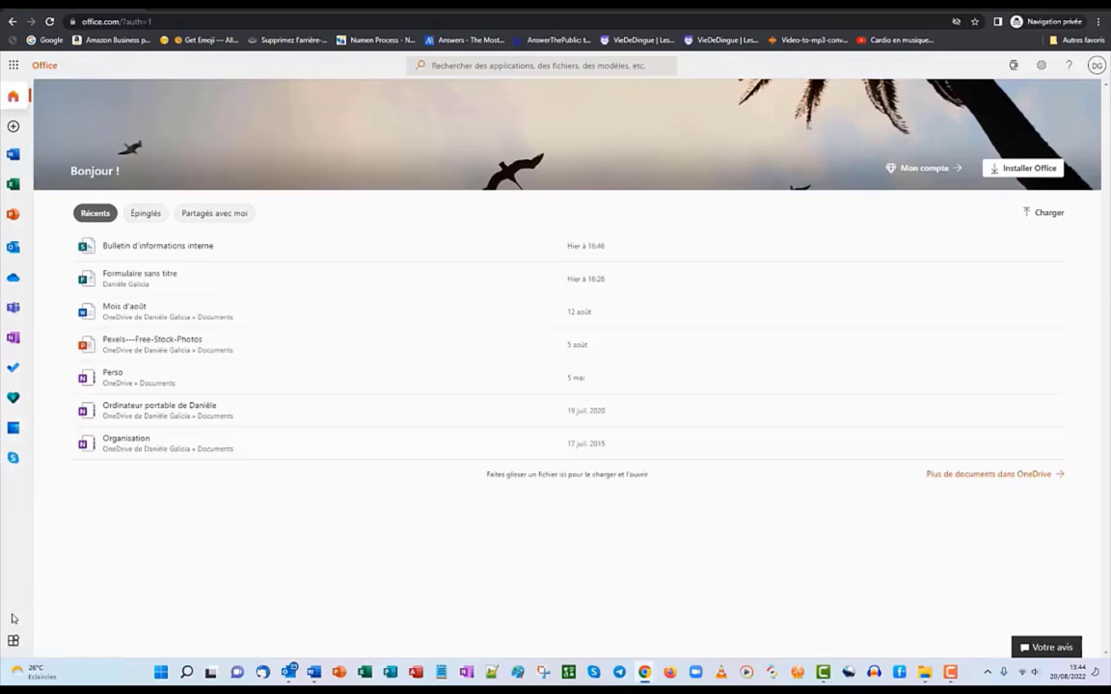
- Open PowerPoint from the Office applications list in the left rail
{"action": "left_click", "coordinate": [14, 642]}
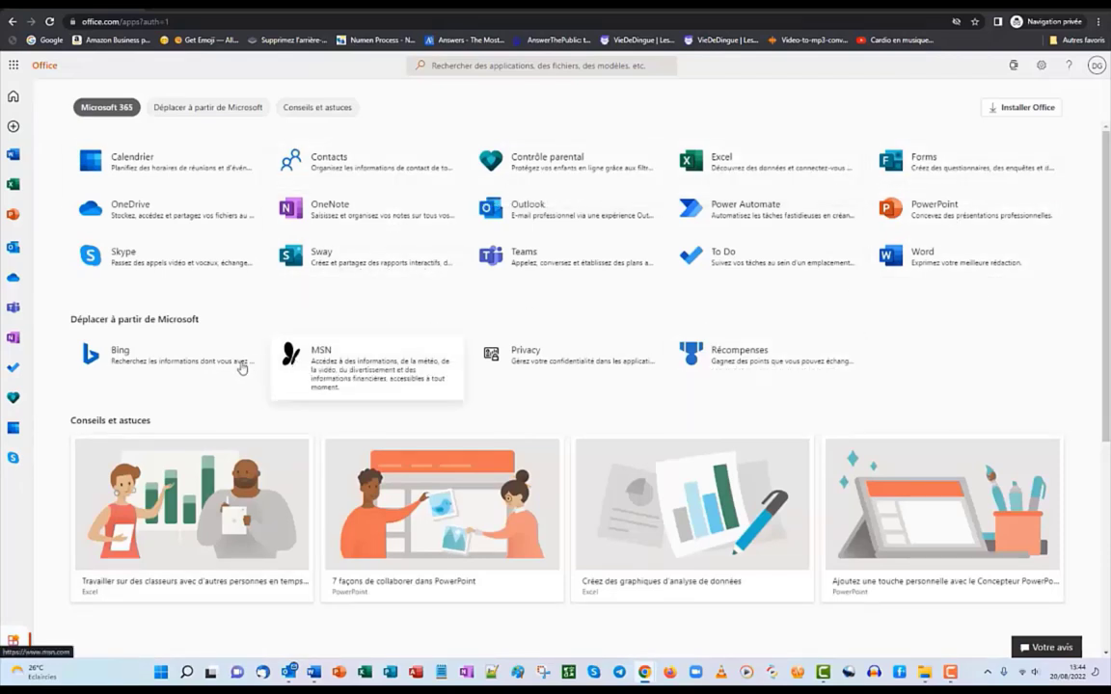
{"action": "mouse_move", "coordinate": [12, 214]}
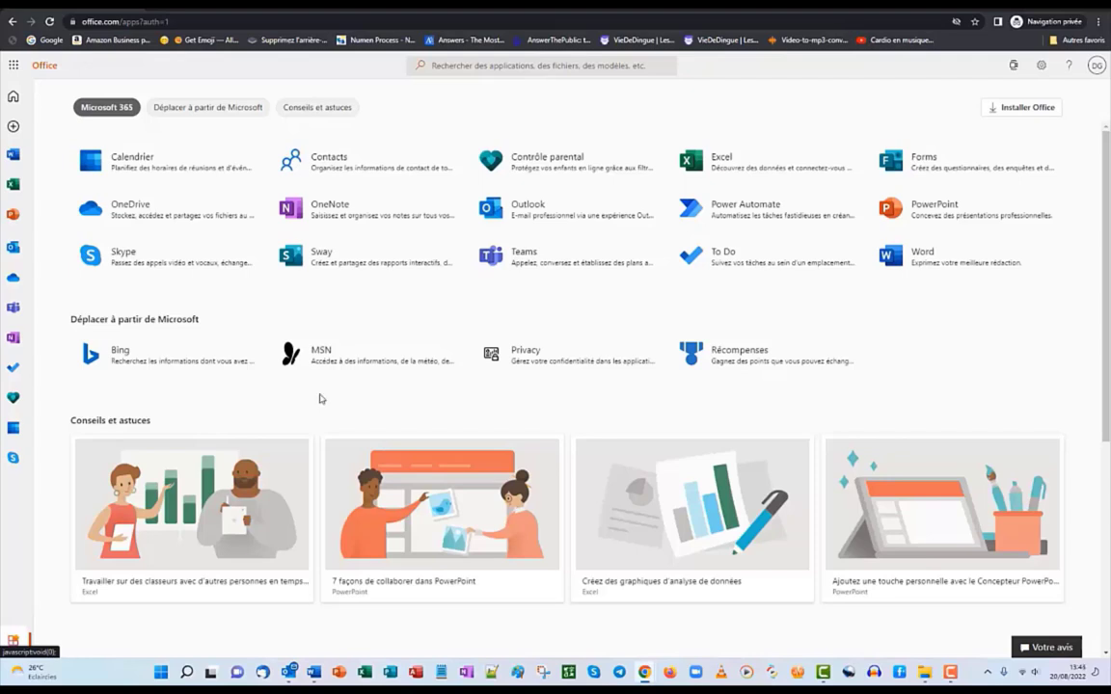
{"action": "left_click", "coordinate": [12, 214]}
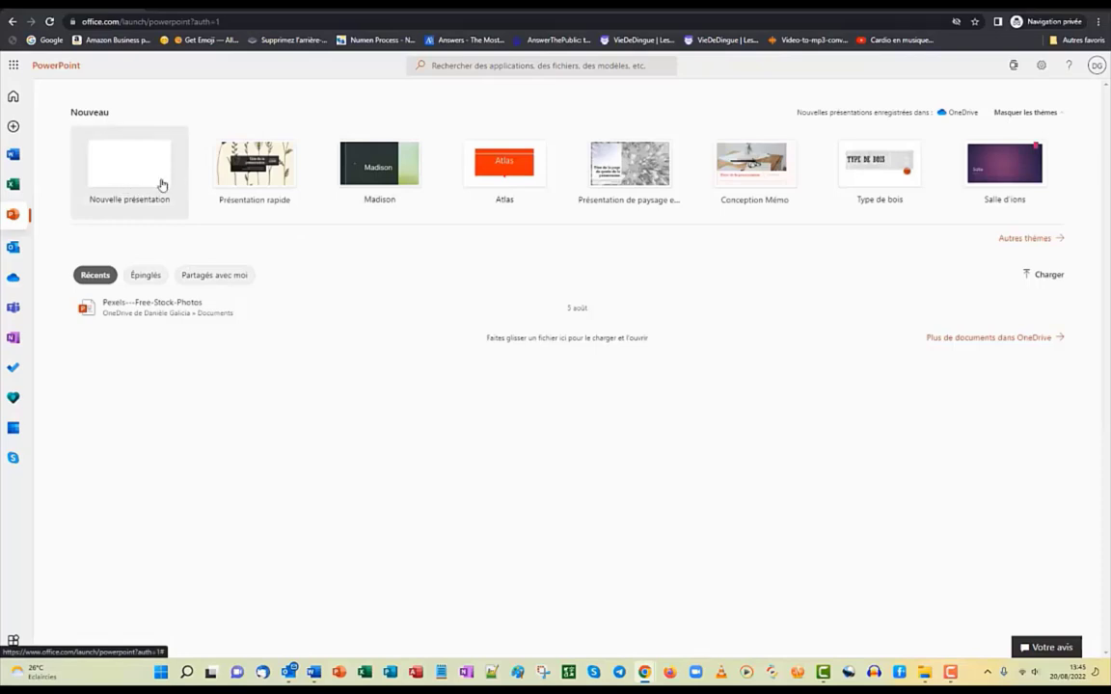
- Create a blank presentation and rename it 'essai pour vidéo'
{"action": "left_click", "coordinate": [106, 154]}
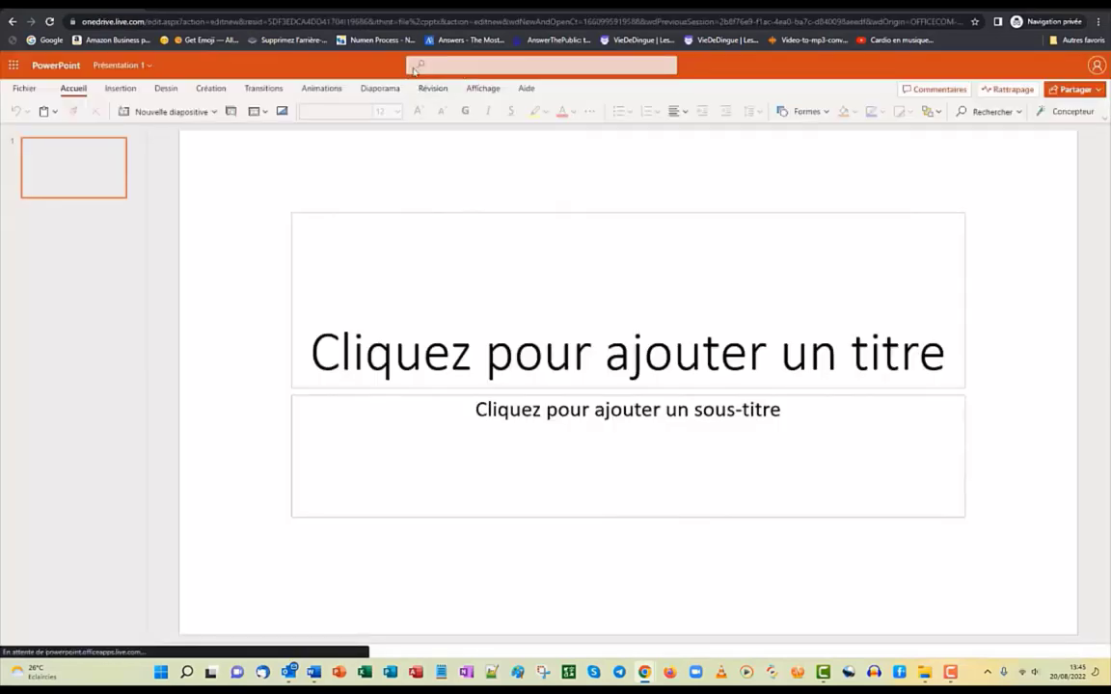
{"action": "left_click", "coordinate": [125, 65]}
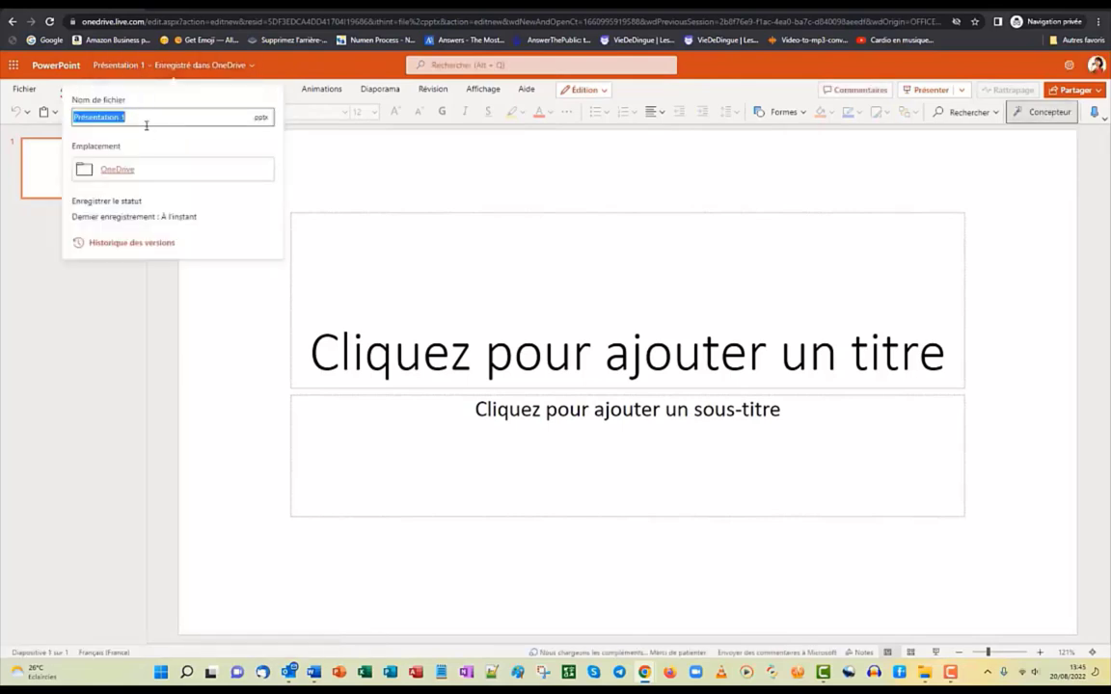
{"action": "type", "text": "essai"}
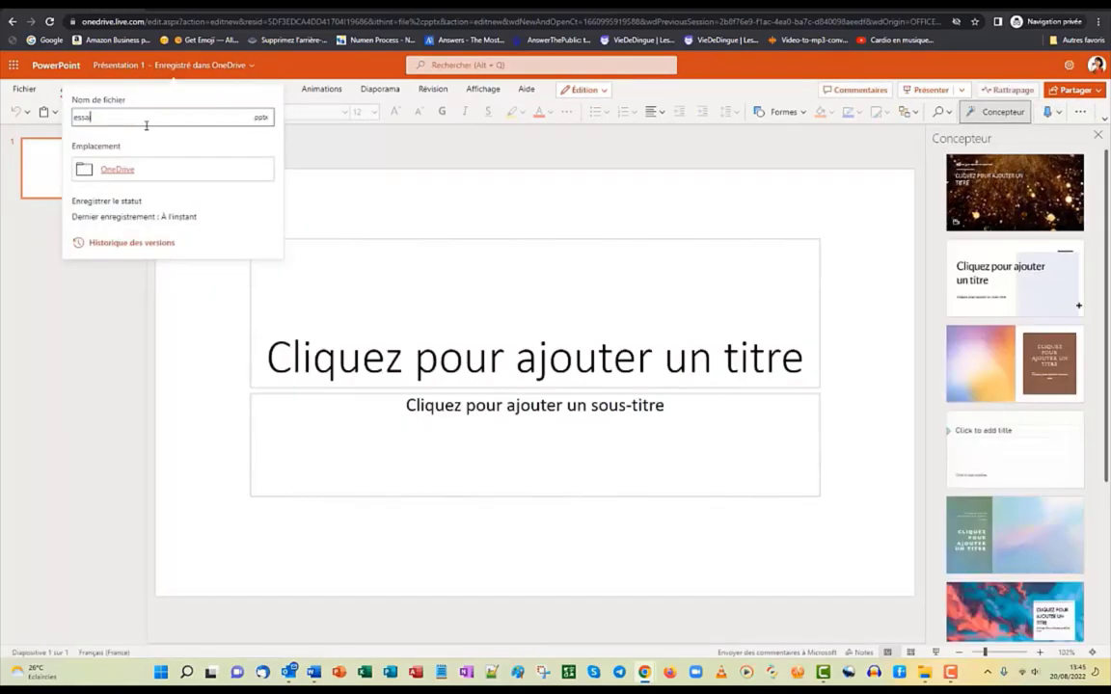
{"action": "type", "text": " pour"}
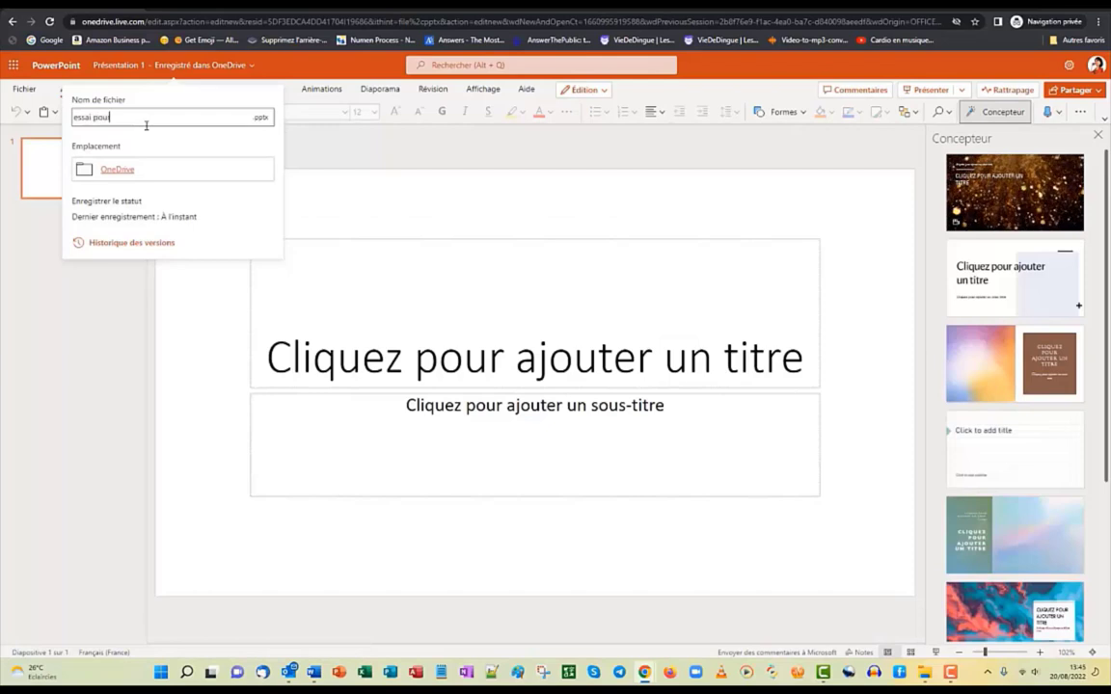
{"action": "type", "text": " vidéo"}
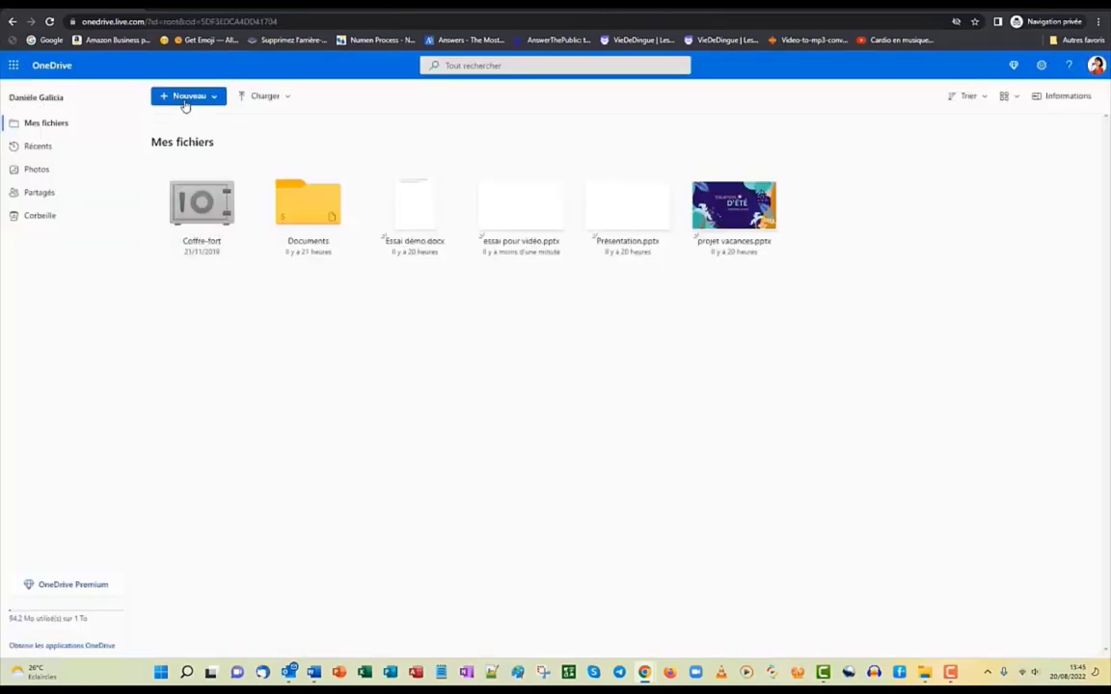
- Open essai pour vidéo.pptx from Mes fichiers in OneDrive
{"action": "left_click", "coordinate": [514, 219]}
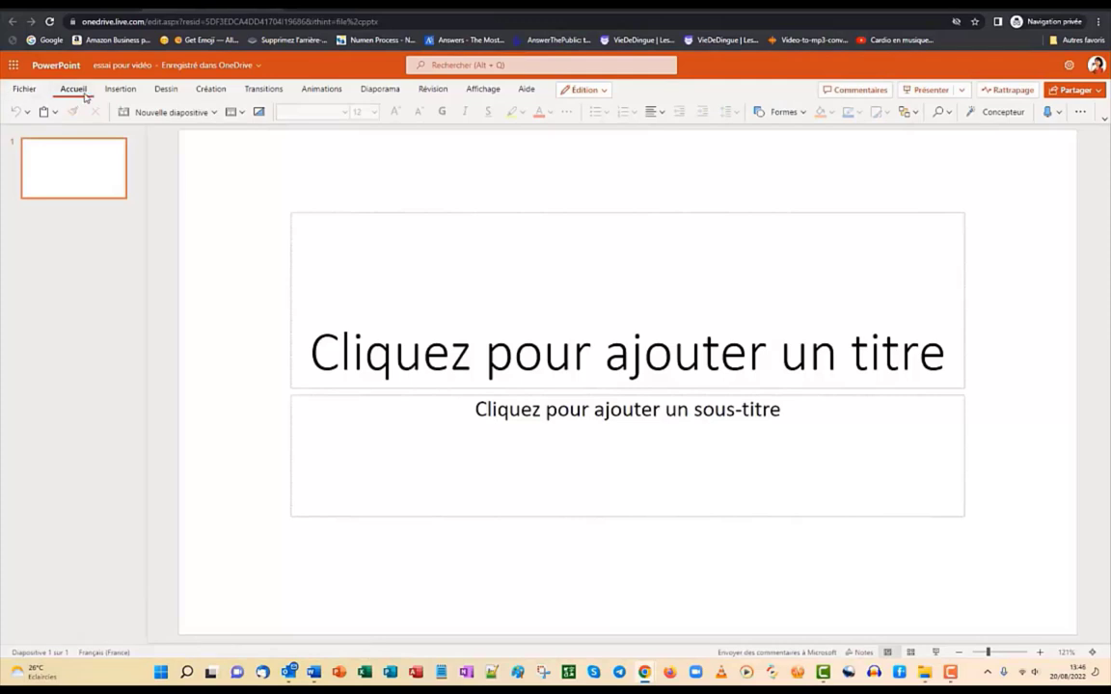
- Switch the empty slide to the Vide (blank) layout, removing its title placeholders
{"action": "left_click", "coordinate": [23, 89]}
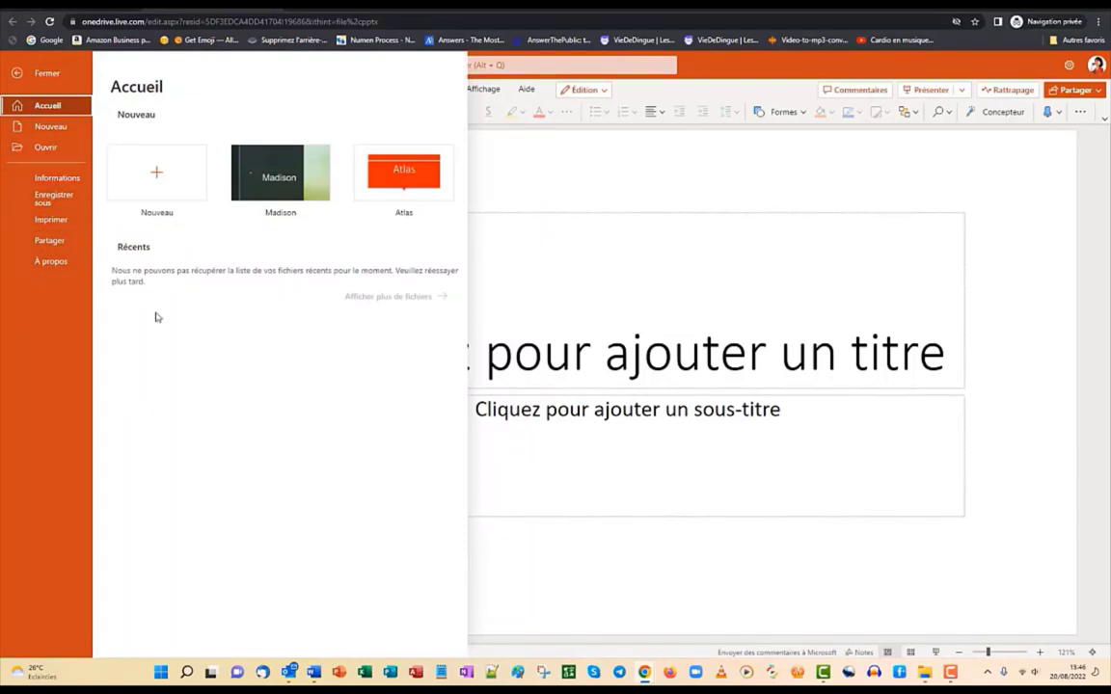
{"action": "left_click", "coordinate": [119, 89]}
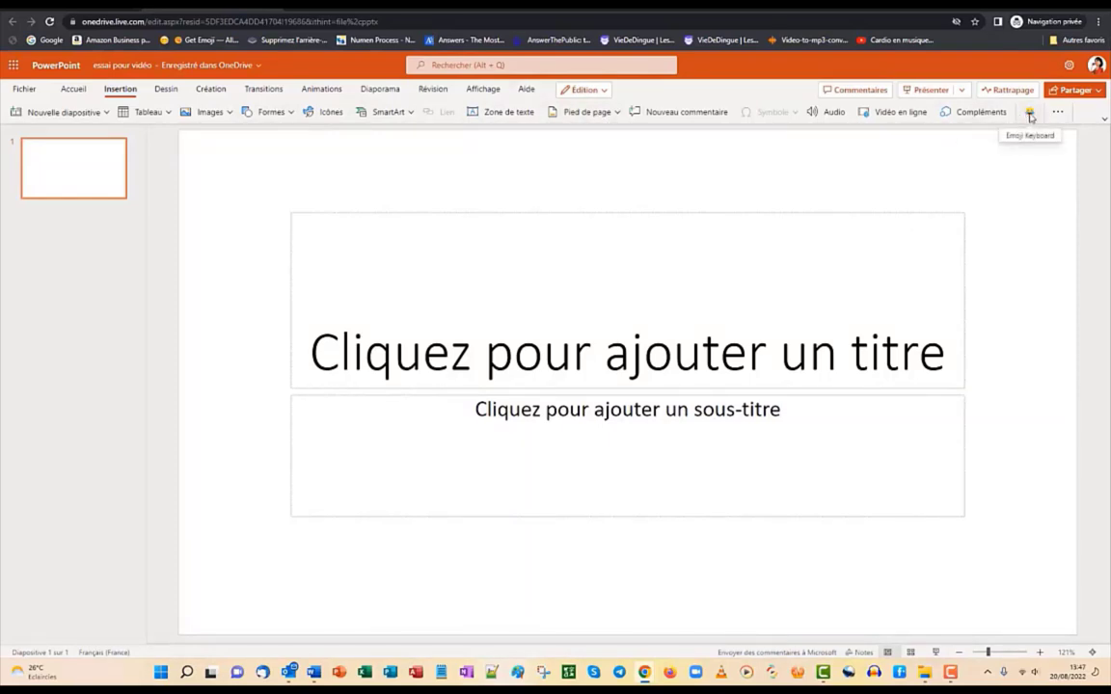
{"action": "left_click", "coordinate": [979, 112]}
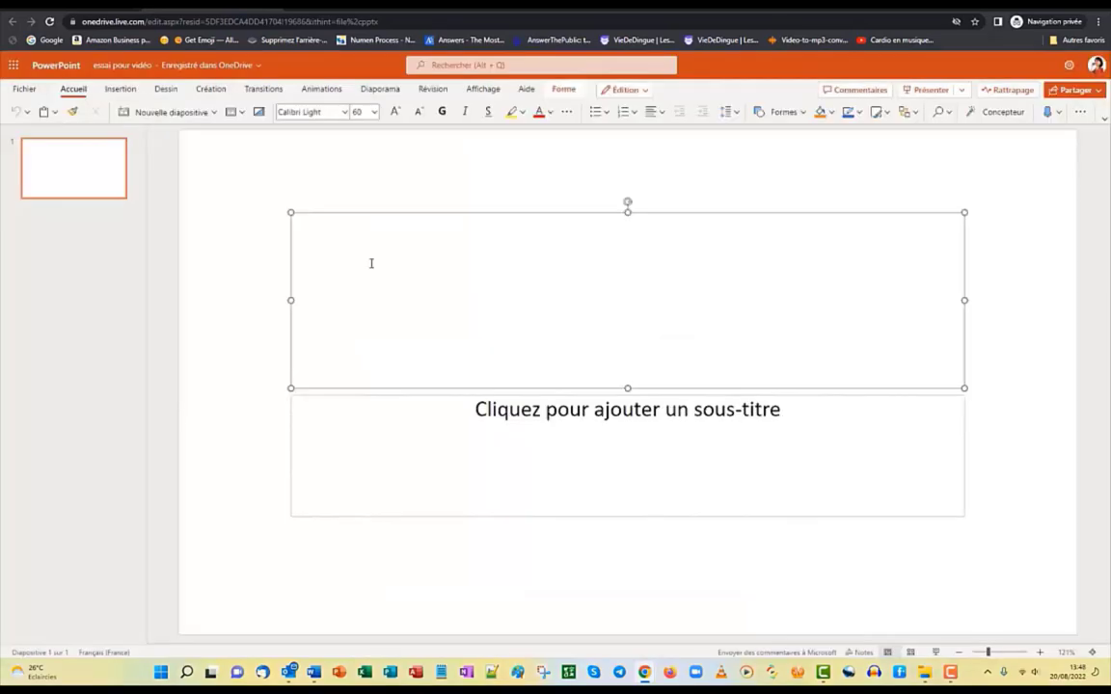
{"action": "left_click", "coordinate": [234, 111]}
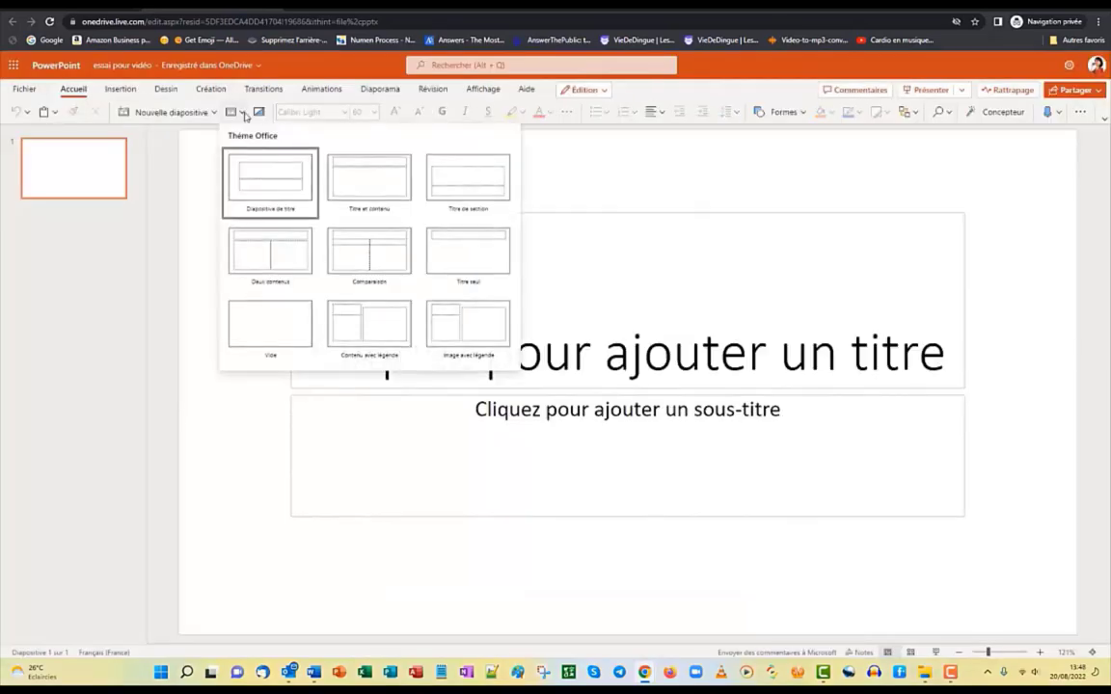
{"action": "left_click", "coordinate": [278, 333]}
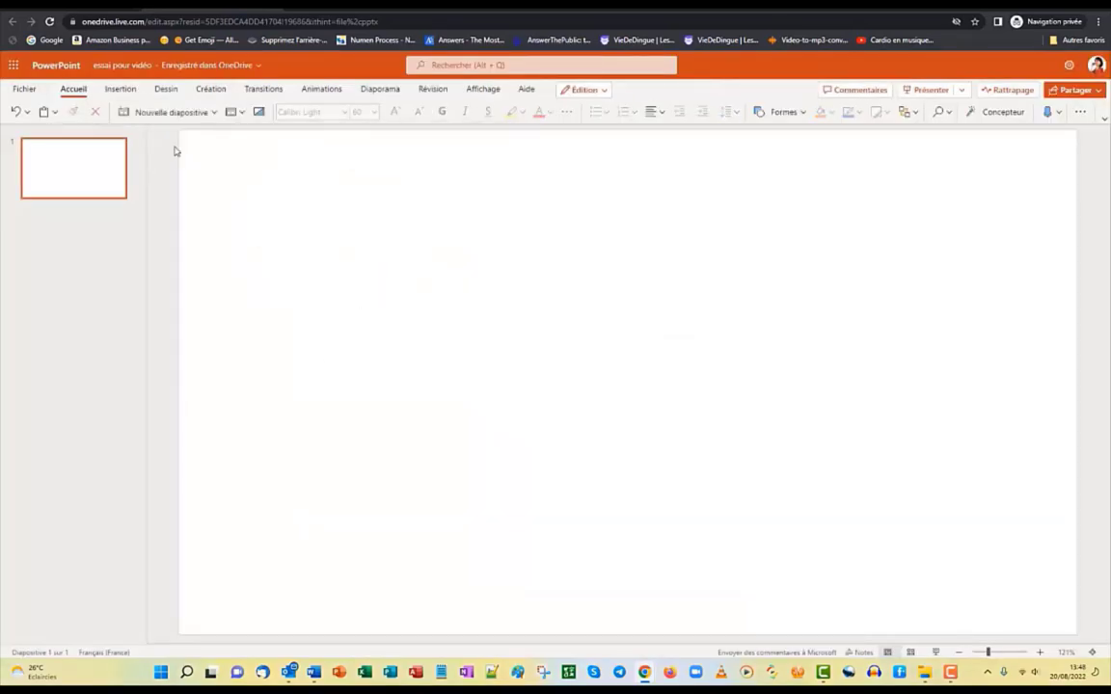
{"action": "left_click", "coordinate": [118, 90]}
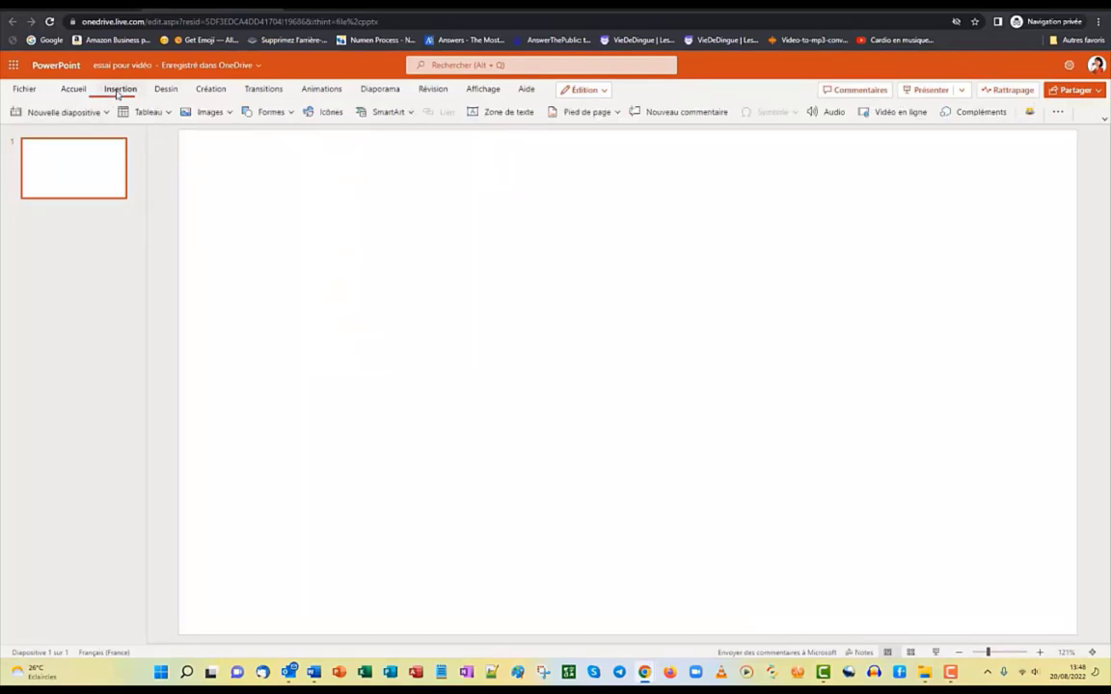
- Insert the office-lobby stock photo found with 'bureau' and apply the first Concepteur idea to fill the slide
{"action": "left_click", "coordinate": [230, 114]}
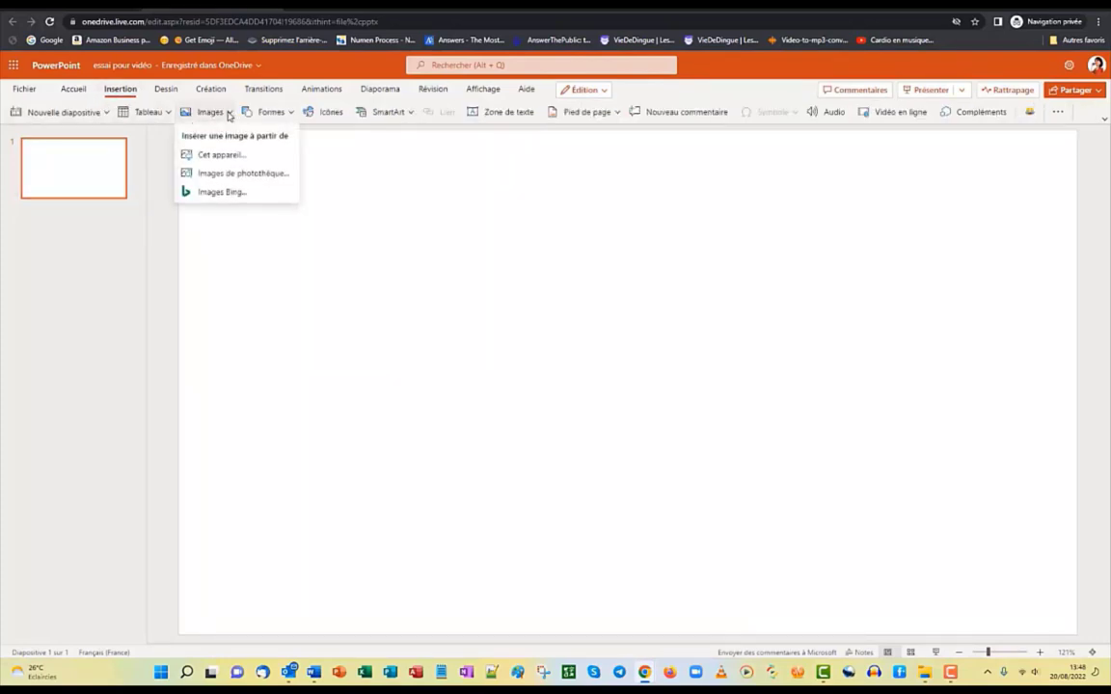
{"action": "left_click", "coordinate": [237, 173]}
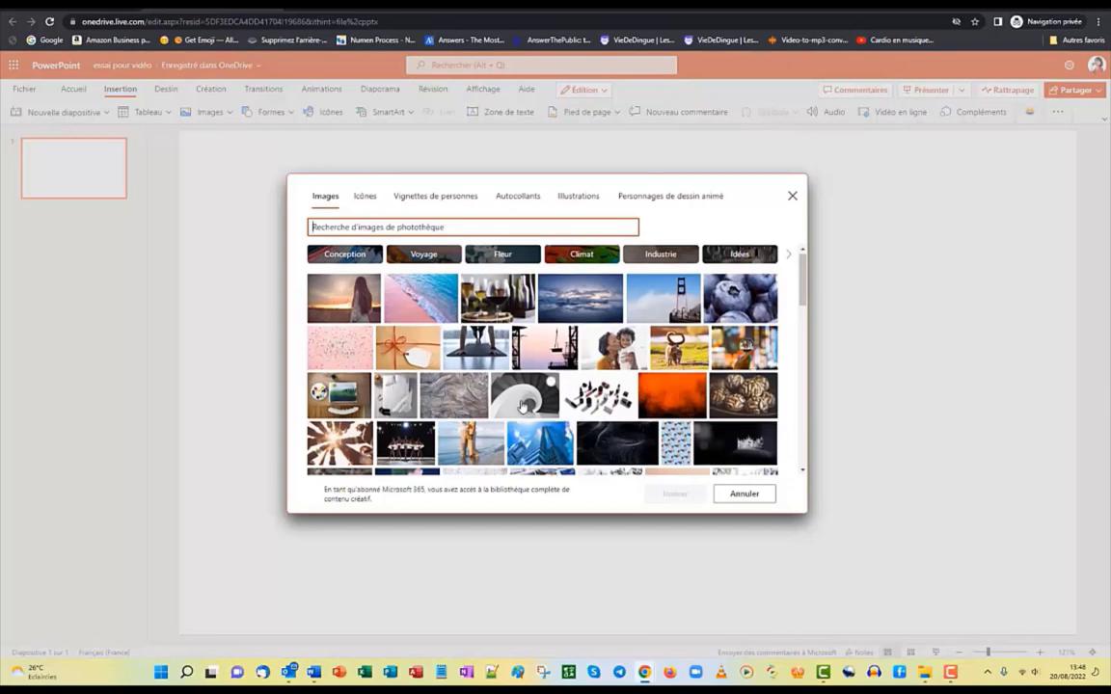
{"action": "scroll", "coordinate": [477, 386], "scroll_direction": "down", "scroll_amount": 5}
{"action": "scroll", "coordinate": [501, 382], "scroll_direction": "down", "scroll_amount": 3}
{"action": "scroll", "coordinate": [434, 381], "scroll_direction": "down", "scroll_amount": 3}
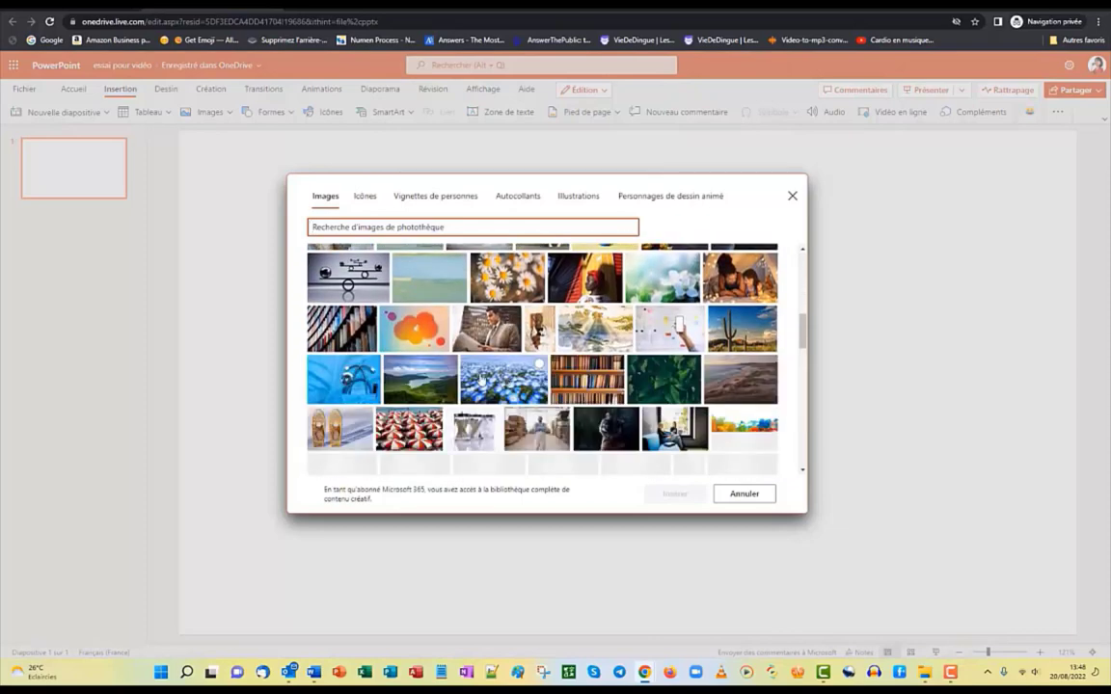
{"action": "scroll", "coordinate": [376, 395], "scroll_direction": "down", "scroll_amount": 3}
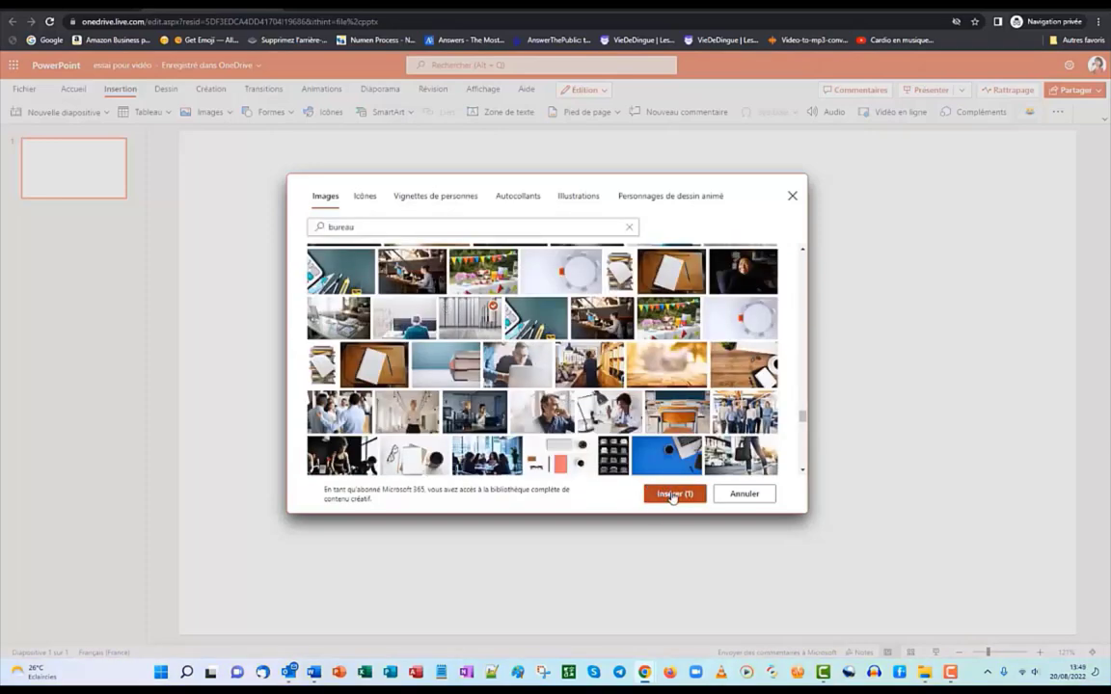
{"action": "left_click", "coordinate": [673, 496]}
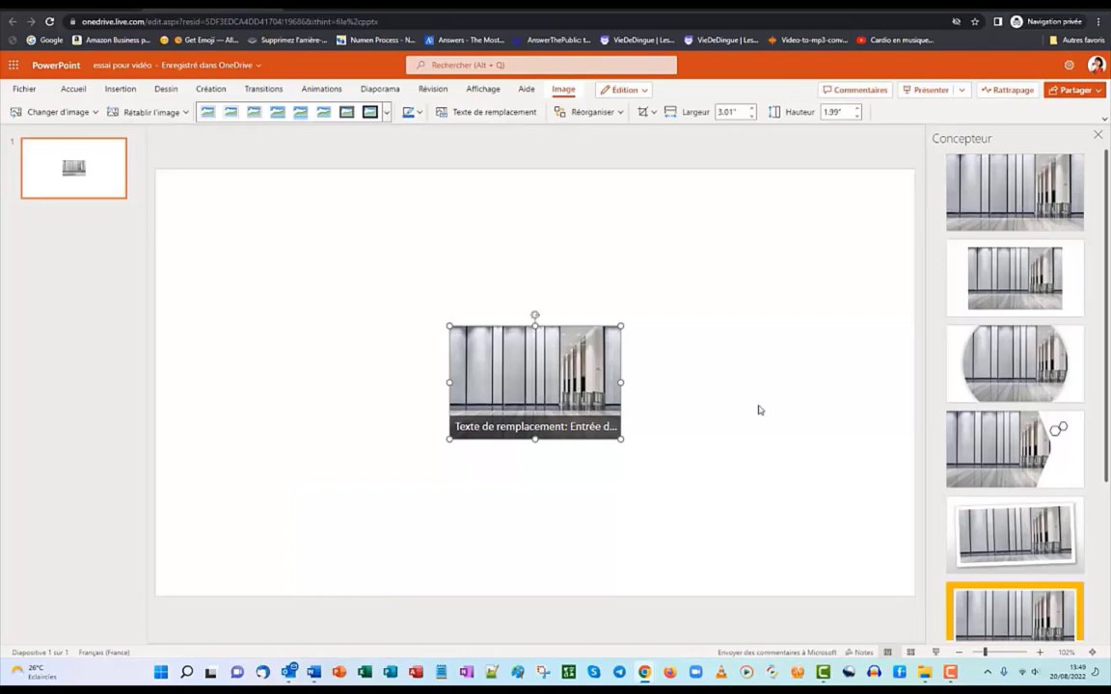
{"action": "left_click", "coordinate": [1013, 192]}
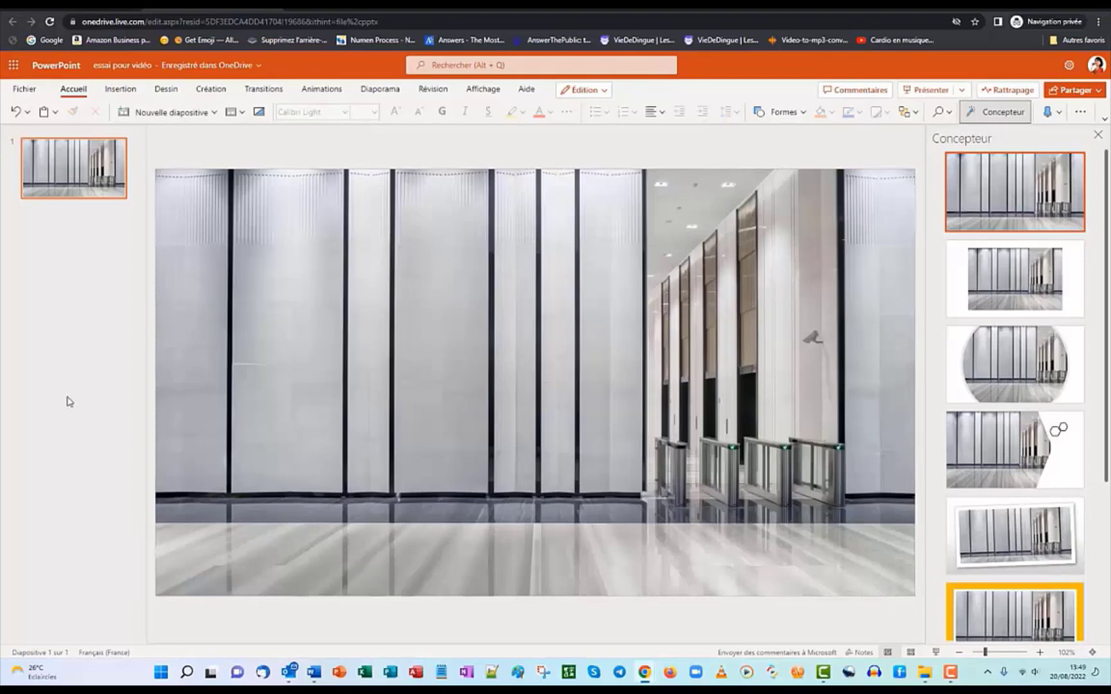
{"action": "left_click", "coordinate": [37, 197]}
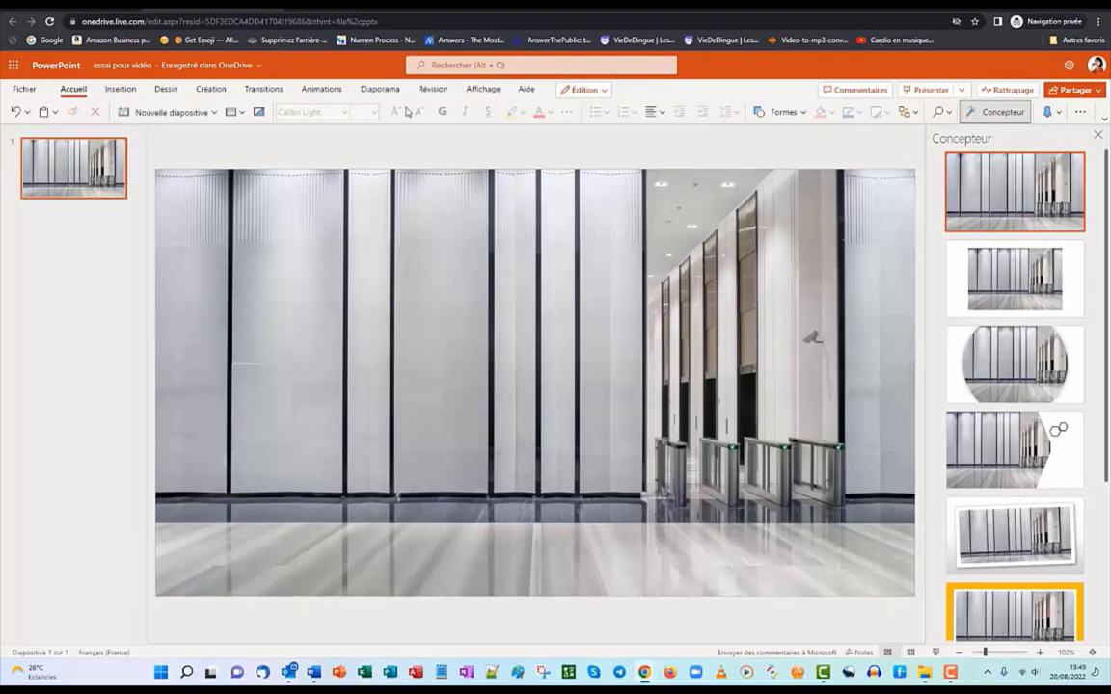
- Open the stock images library again on its Icônes collection
{"action": "left_click", "coordinate": [121, 89]}
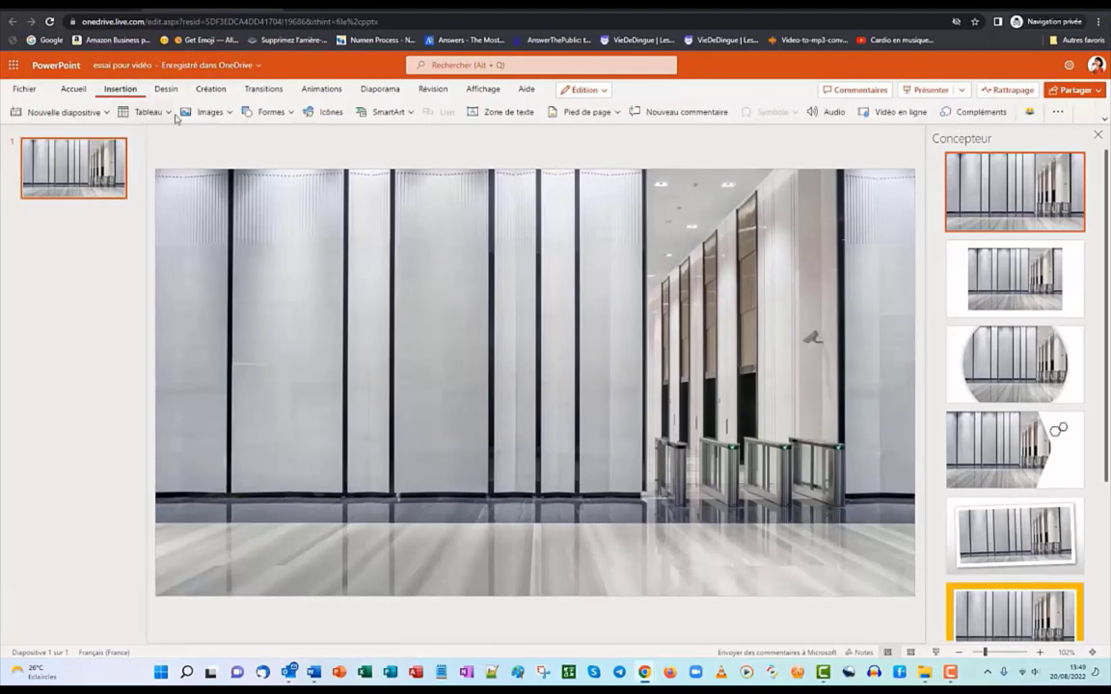
{"action": "left_click", "coordinate": [232, 114]}
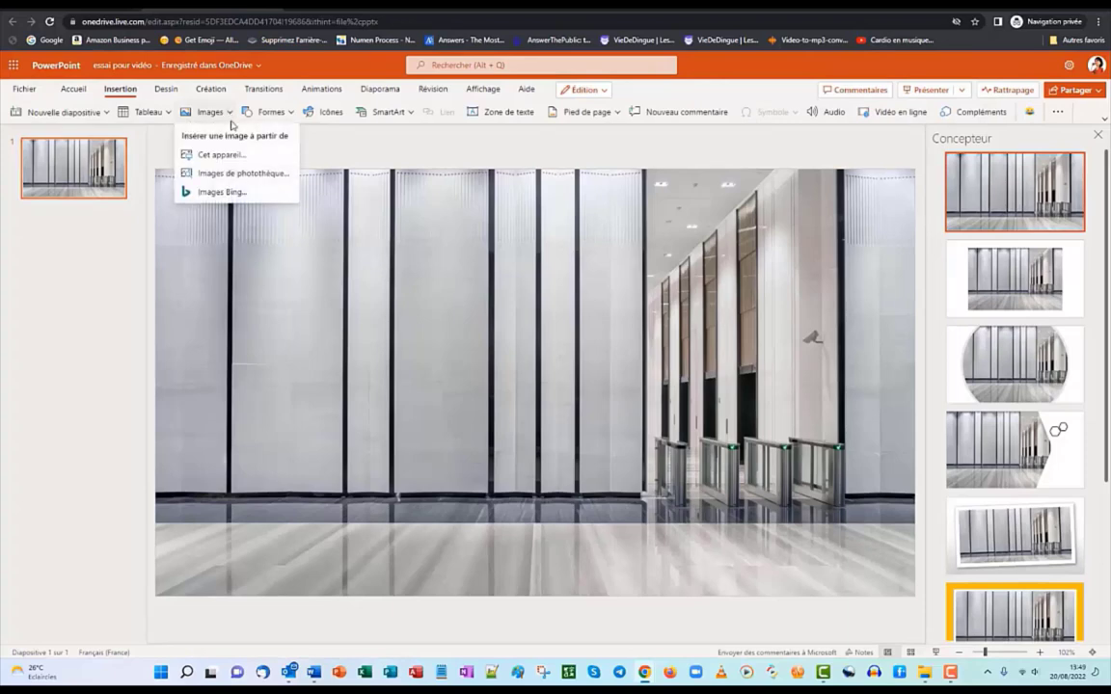
{"action": "left_click", "coordinate": [214, 169]}
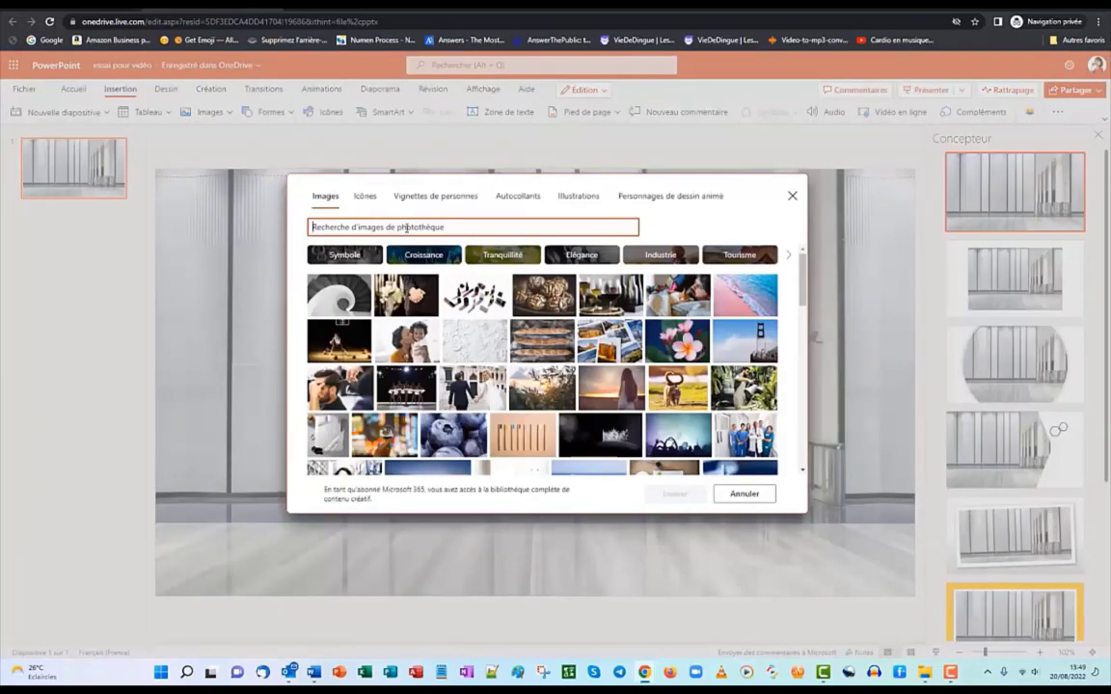
{"action": "left_click", "coordinate": [364, 198]}
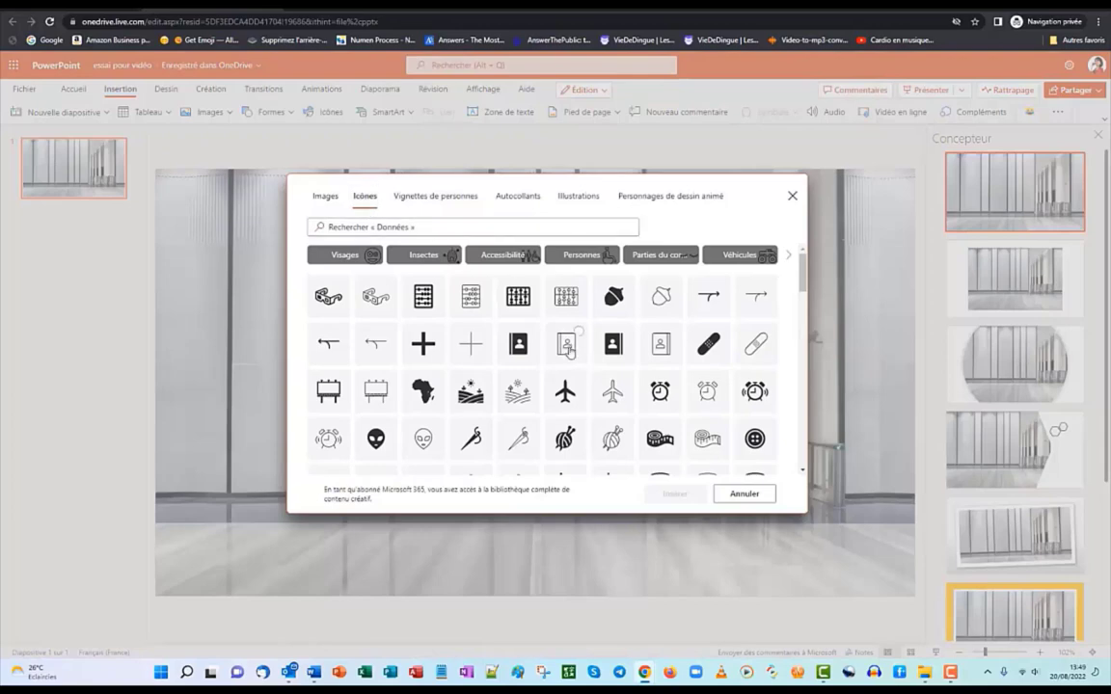
- Browse the stock icons and reveal more icon categories
{"action": "scroll", "coordinate": [569, 351], "scroll_direction": "down", "scroll_amount": 5}
{"action": "scroll", "coordinate": [569, 351], "scroll_direction": "down", "scroll_amount": 3}
{"action": "scroll", "coordinate": [579, 337], "scroll_direction": "down", "scroll_amount": 2}
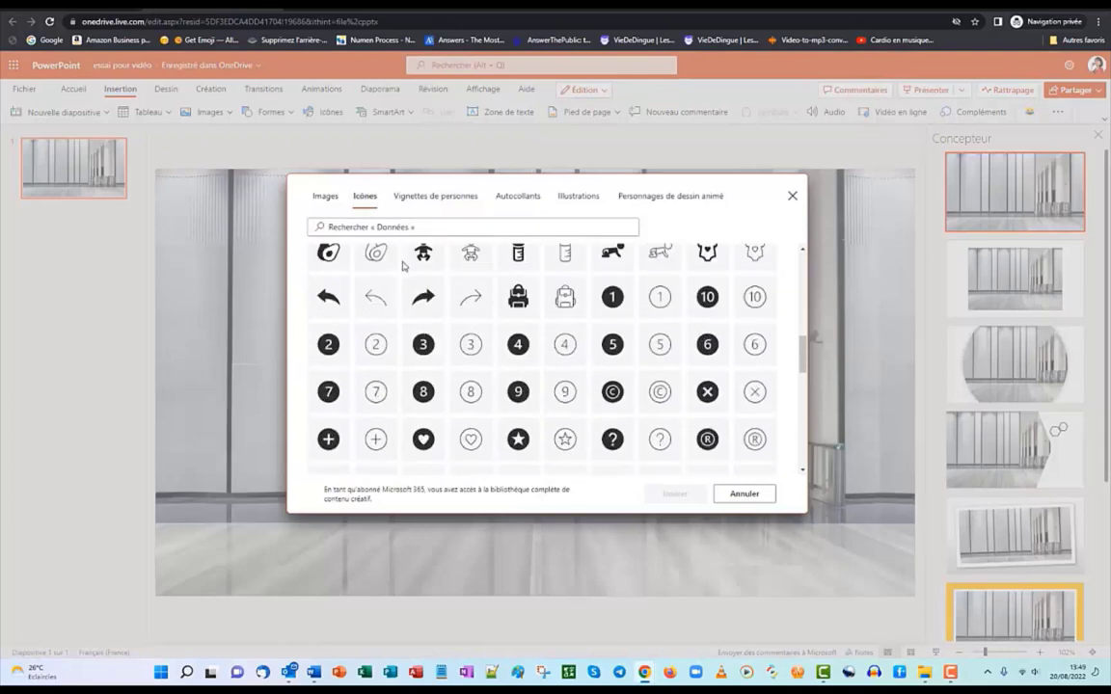
{"action": "scroll", "coordinate": [463, 309], "scroll_direction": "down", "scroll_amount": 2}
{"action": "scroll", "coordinate": [502, 328], "scroll_direction": "down", "scroll_amount": 3}
{"action": "scroll", "coordinate": [453, 324], "scroll_direction": "down", "scroll_amount": 3}
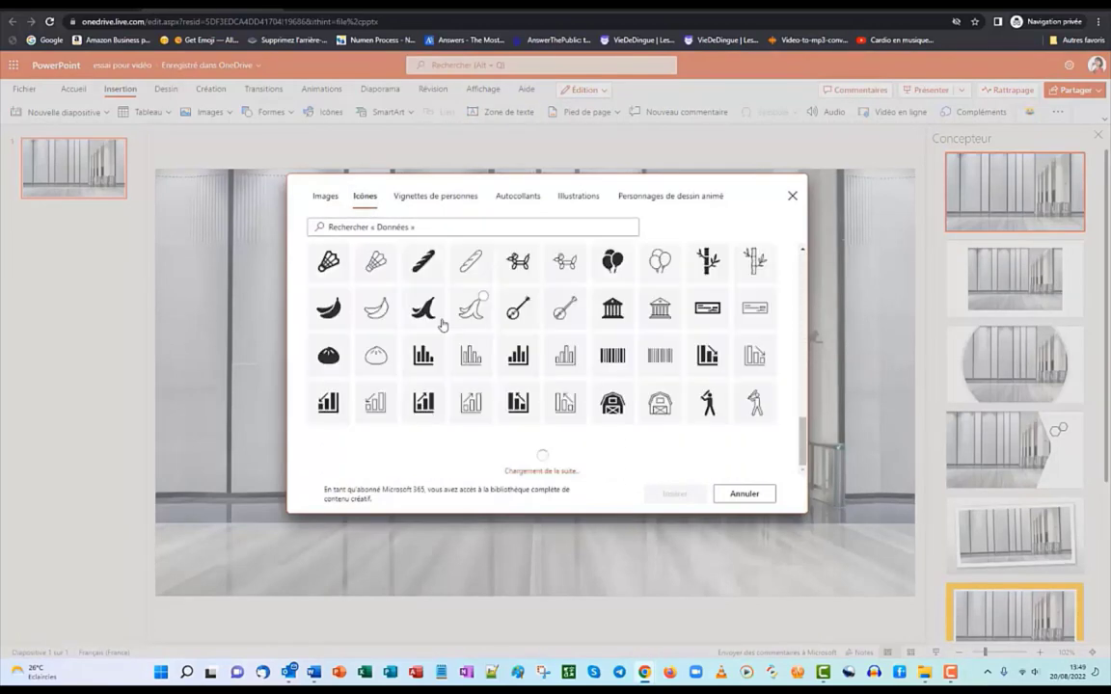
{"action": "scroll", "coordinate": [442, 325], "scroll_direction": "down", "scroll_amount": 2}
{"action": "scroll", "coordinate": [540, 347], "scroll_direction": "up", "scroll_amount": 3}
{"action": "scroll", "coordinate": [434, 290], "scroll_direction": "up", "scroll_amount": 5}
{"action": "scroll", "coordinate": [386, 256], "scroll_direction": "up", "scroll_amount": 5}
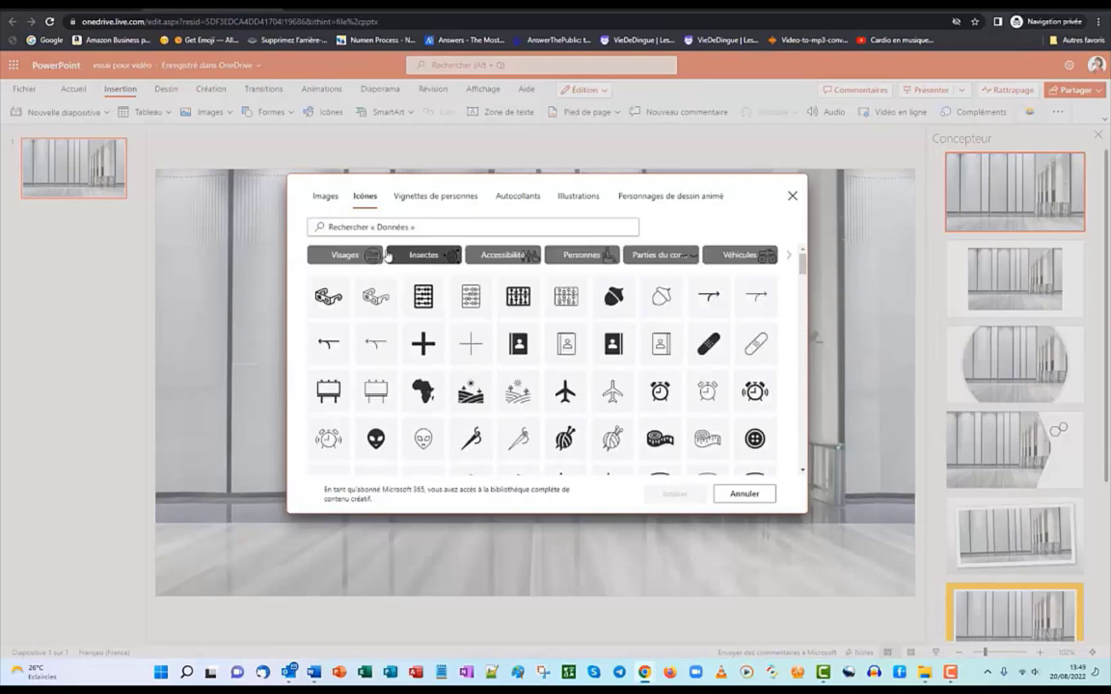
{"action": "left_click", "coordinate": [786, 258]}
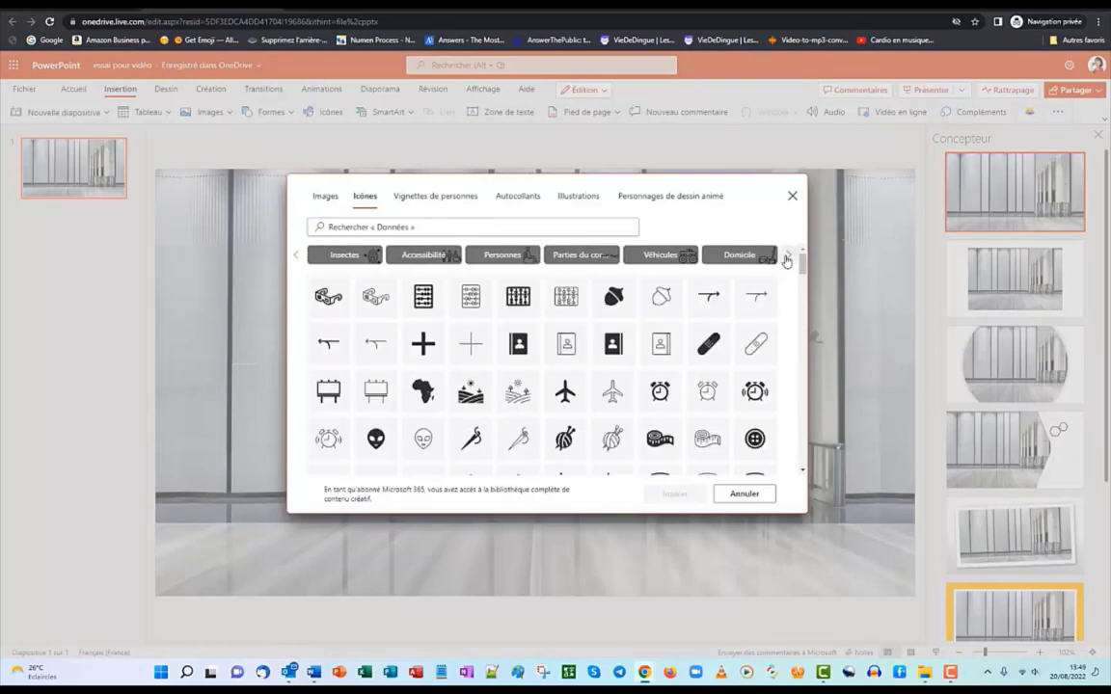
{"action": "left_click", "coordinate": [787, 257]}
{"action": "left_click", "coordinate": [787, 258]}
{"action": "left_click", "coordinate": [787, 257]}
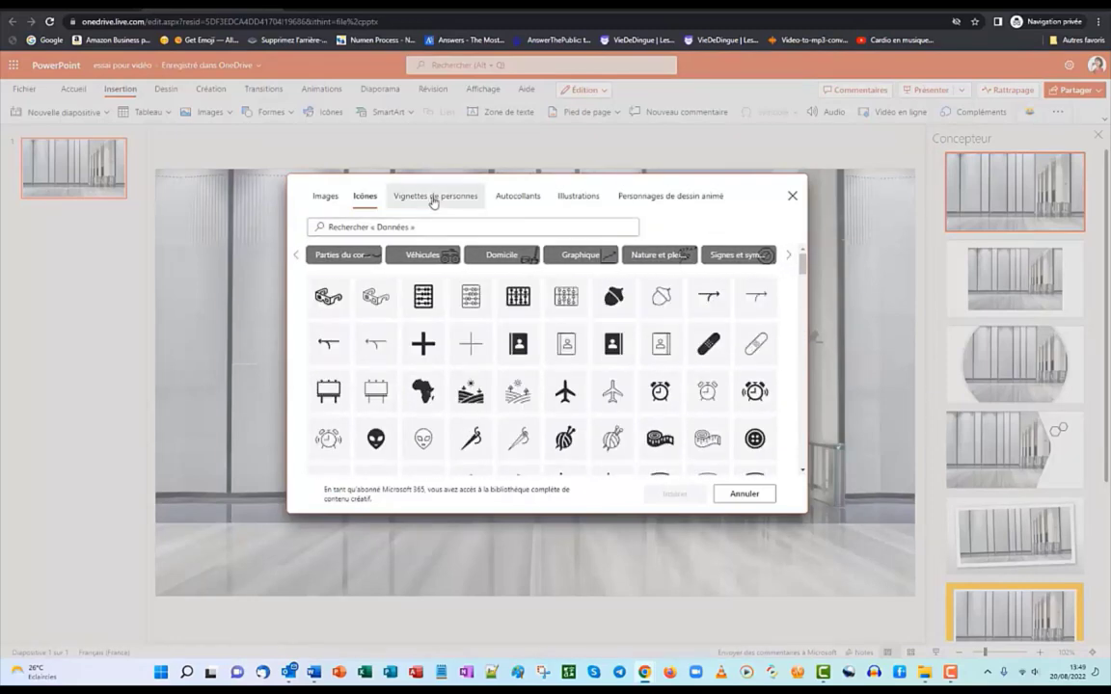
- Insert the pointing-girl cutout from Vignettes de personnes and move her to the lobby's left side
{"action": "left_click", "coordinate": [435, 197]}
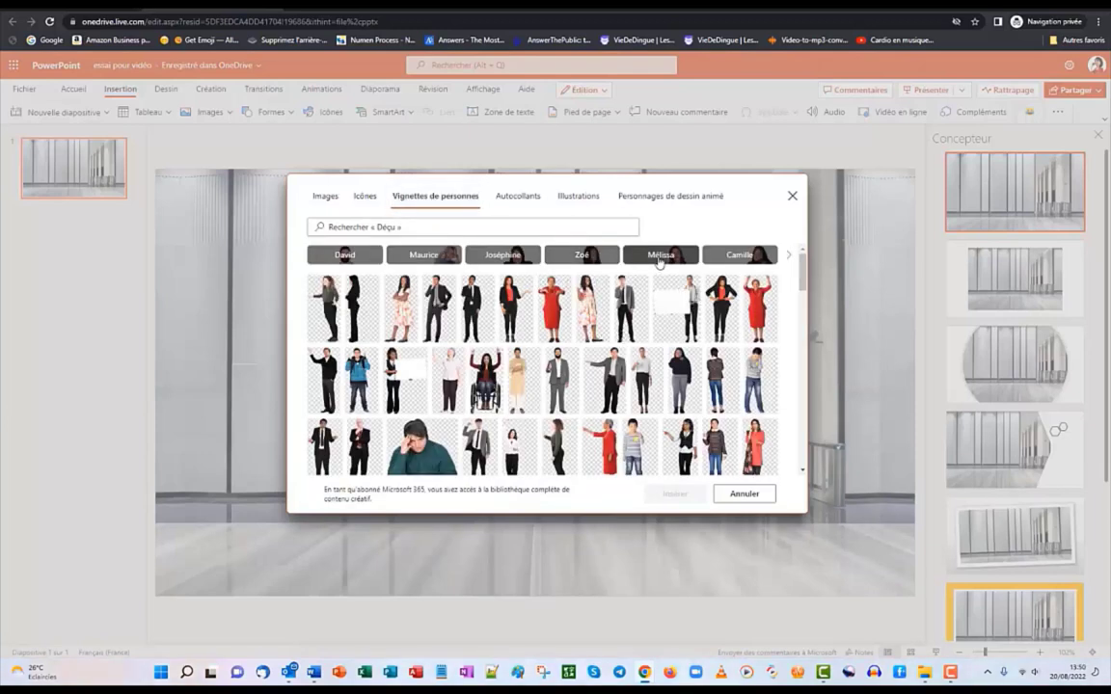
{"action": "left_click", "coordinate": [660, 258]}
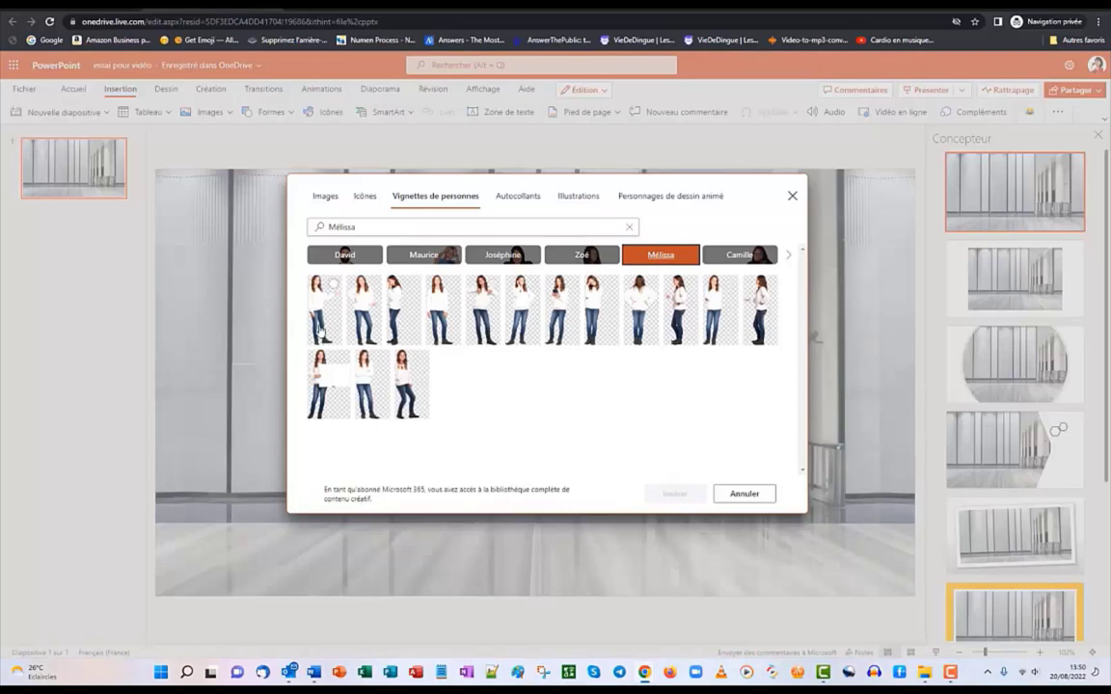
{"action": "left_click", "coordinate": [318, 304]}
{"action": "left_click", "coordinate": [674, 493]}
{"action": "left_click_drag", "start_coordinate": [279, 362], "coordinate": [190, 364]}
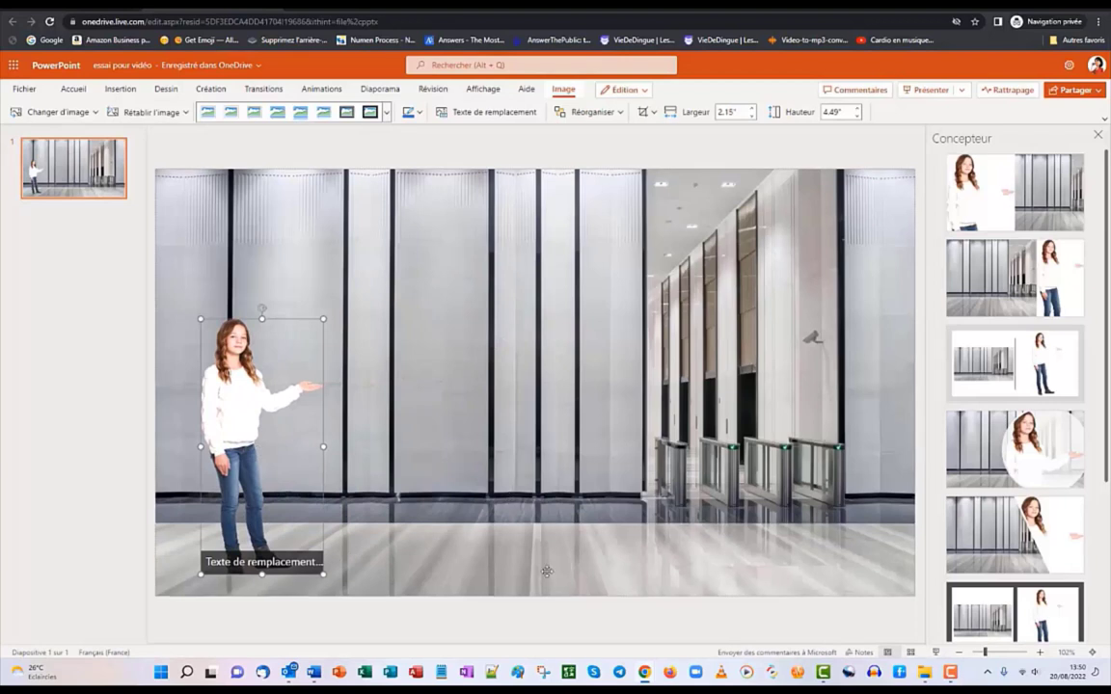
- Show the lobby slide's transition choices, including Morphose, Fondu and Pousser
{"action": "left_click", "coordinate": [497, 516]}
{"action": "left_click", "coordinate": [120, 88]}
{"action": "left_click", "coordinate": [209, 112]}
{"action": "left_click", "coordinate": [339, 154]}
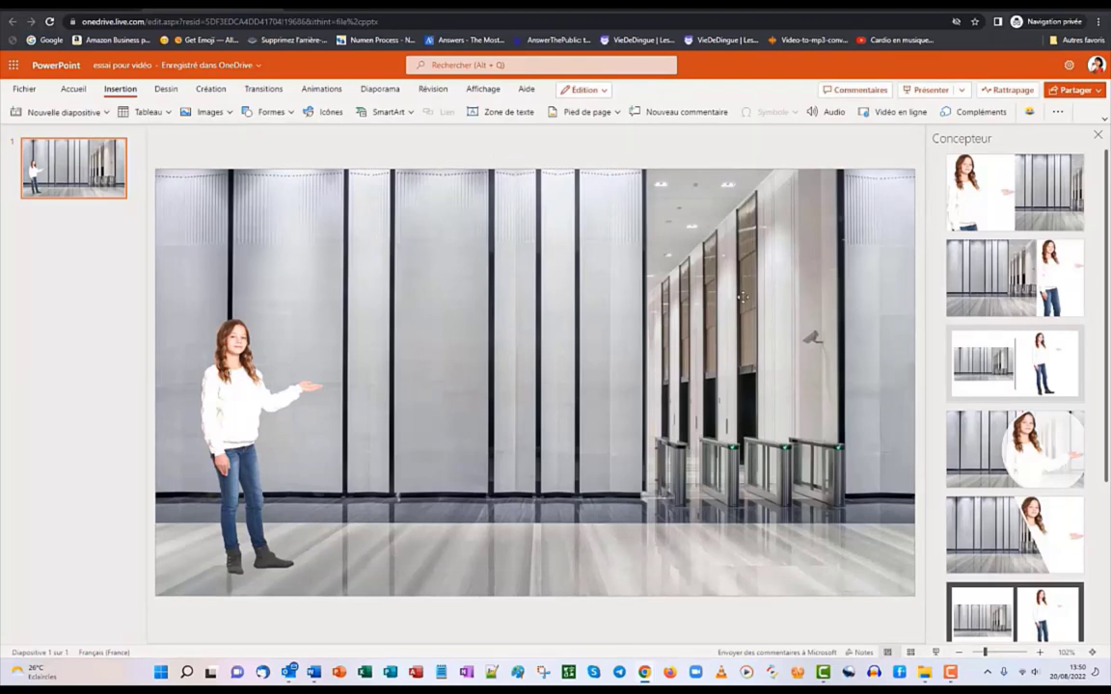
{"action": "left_click", "coordinate": [293, 113]}
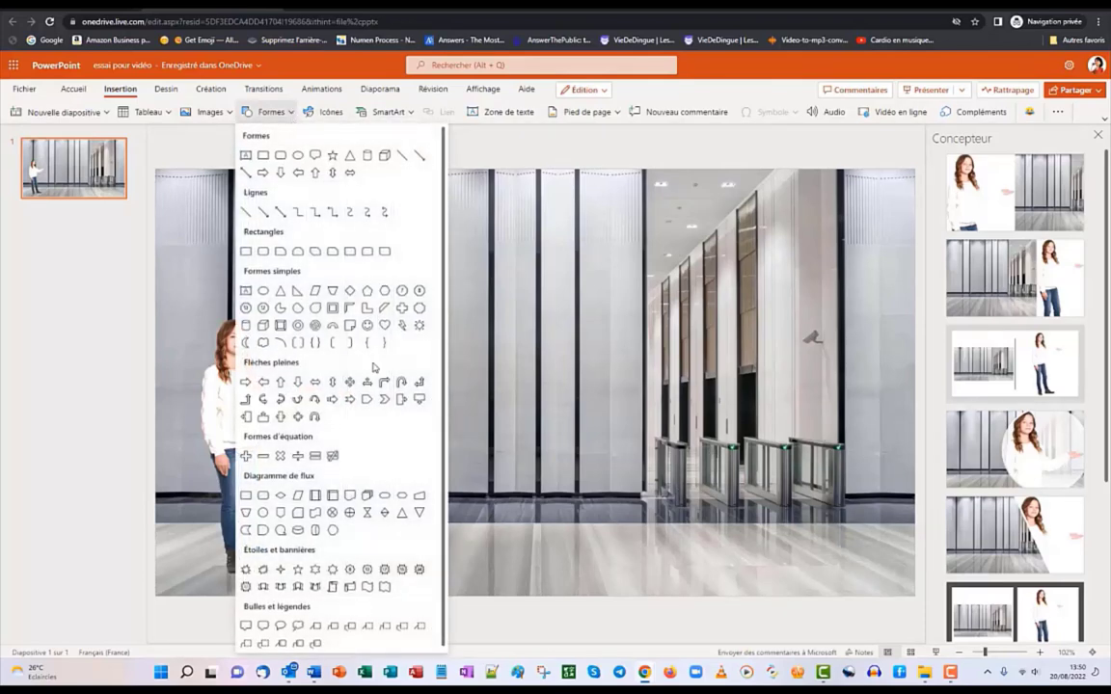
{"action": "left_click", "coordinate": [540, 152]}
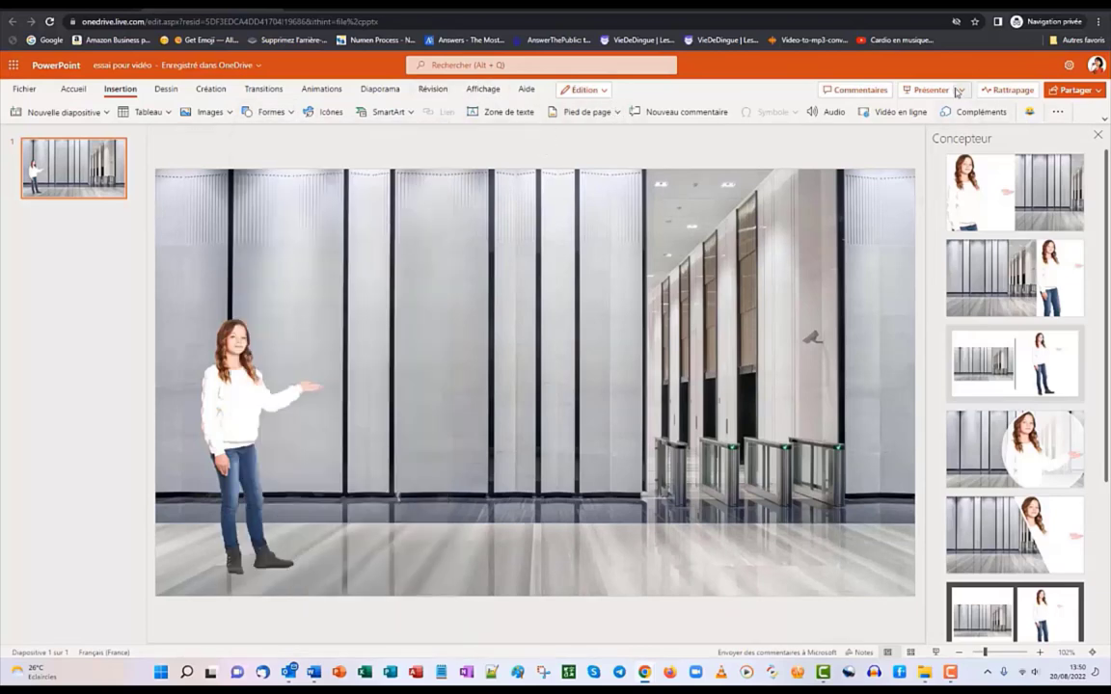
{"action": "left_click", "coordinate": [263, 88]}
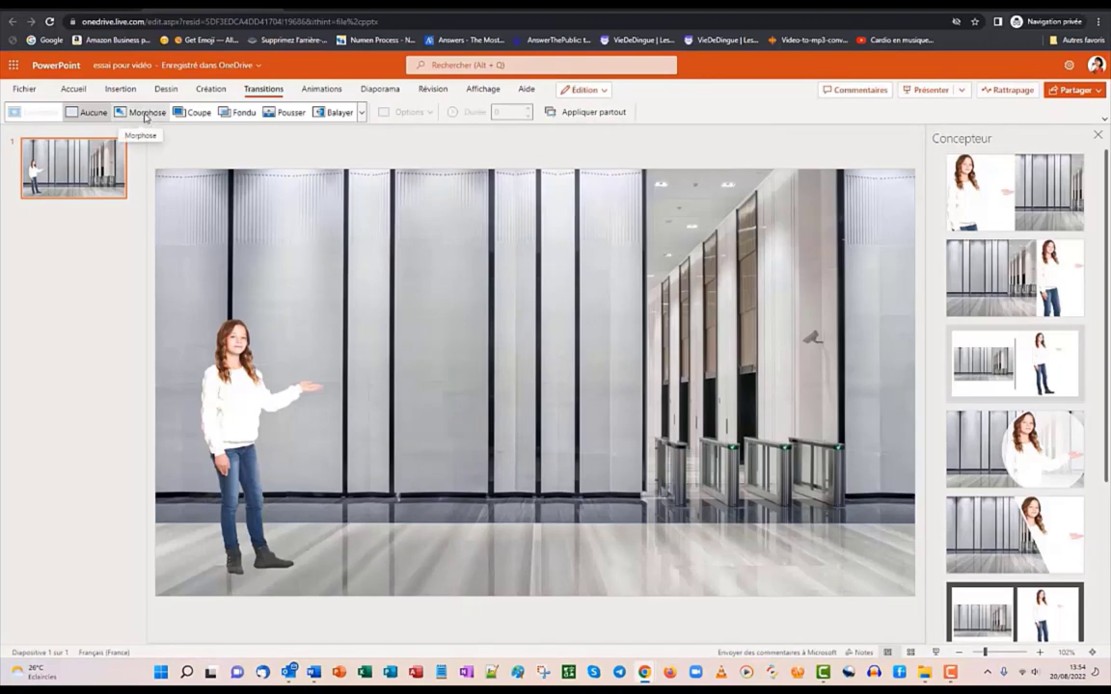
- Duplicate slide 1 and enlarge the girl on the new slide 2
{"action": "right_click", "coordinate": [61, 161]}
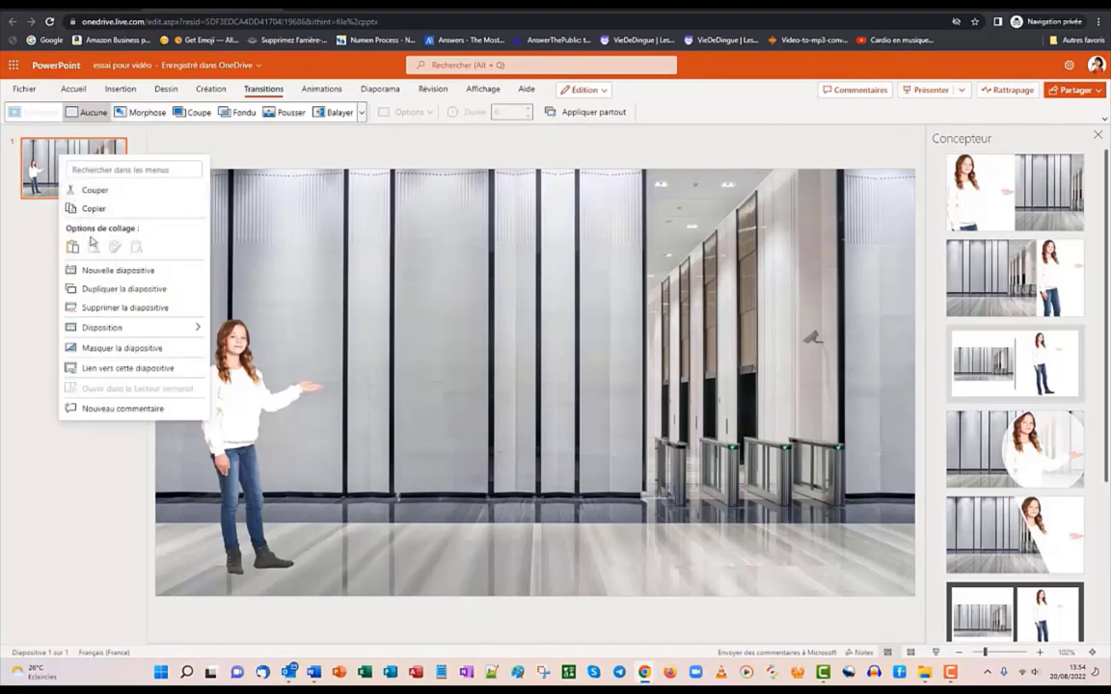
{"action": "left_click", "coordinate": [96, 289]}
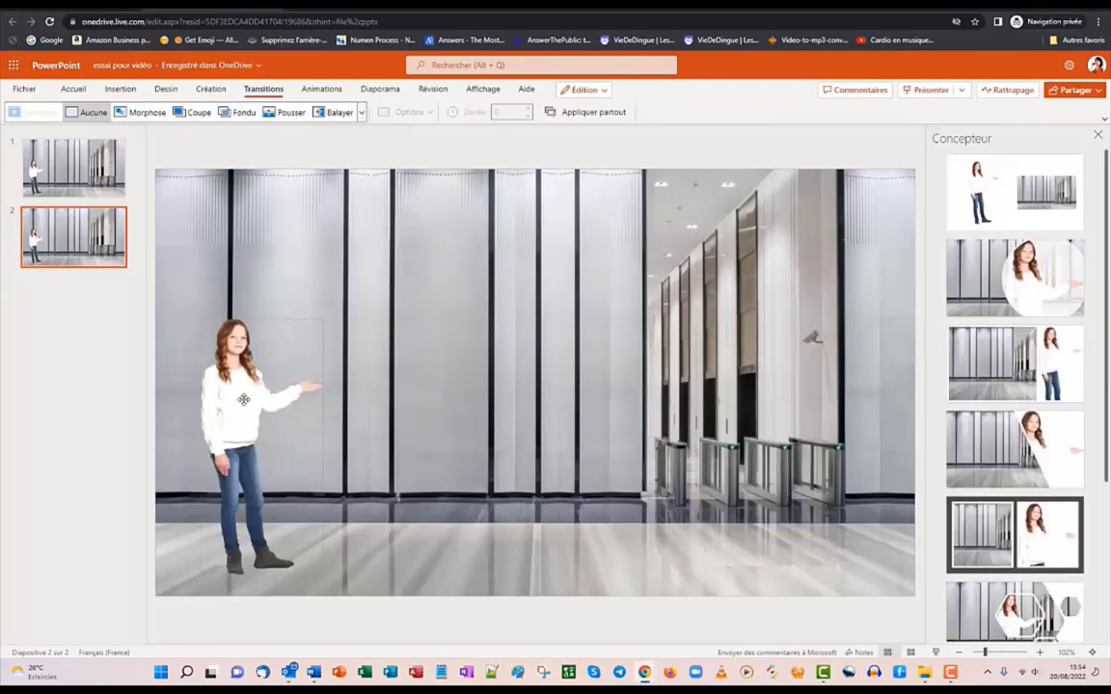
{"action": "left_click", "coordinate": [267, 356]}
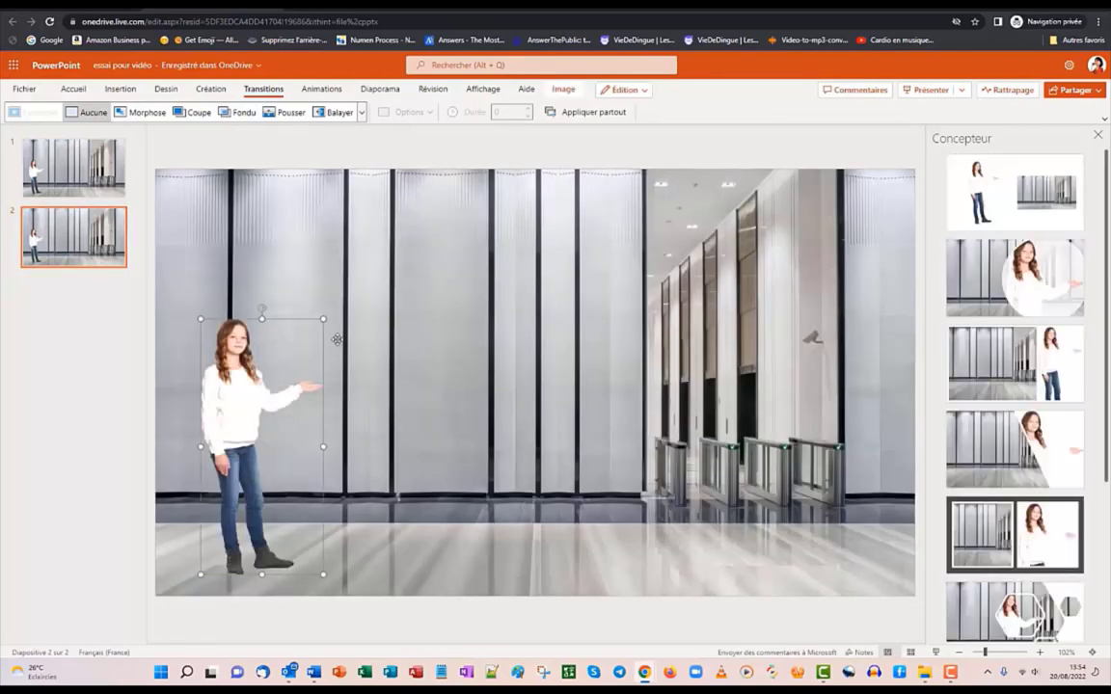
{"action": "left_click_drag", "start_coordinate": [324, 320], "coordinate": [362, 416]}
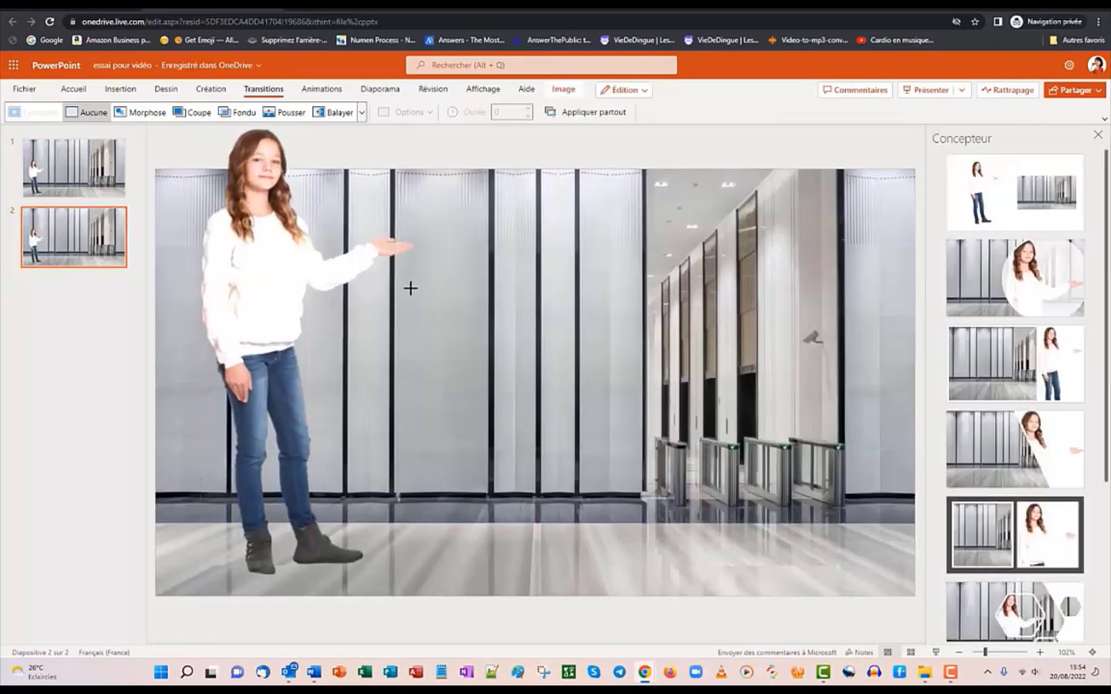
- Move the girl to centre-right, give slide 2 the Morphose transition, and return to slide 1
{"action": "left_click_drag", "start_coordinate": [211, 276], "coordinate": [529, 283]}
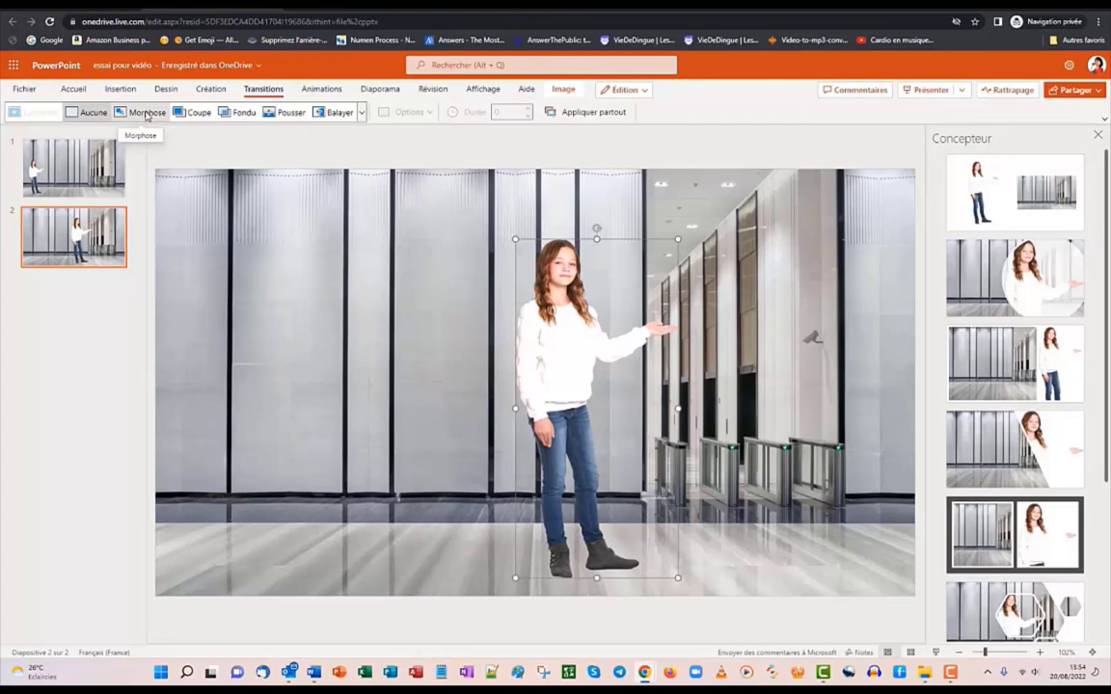
{"action": "left_click", "coordinate": [146, 113]}
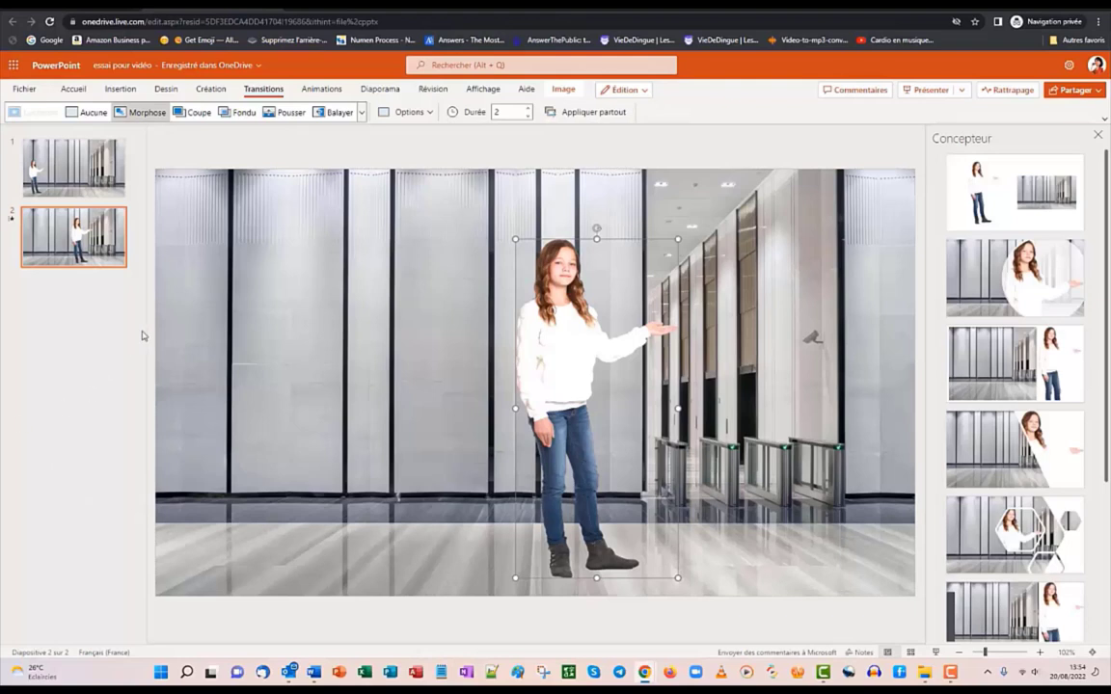
{"action": "left_click", "coordinate": [55, 166]}
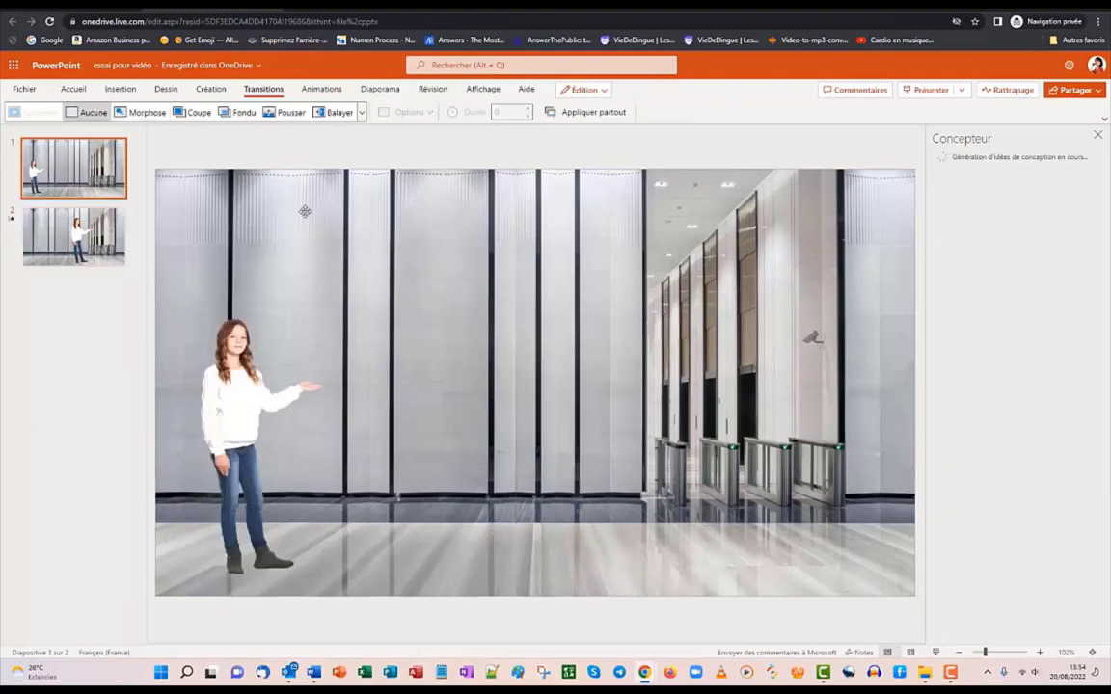
- Play the slideshow from the beginning to preview the Morph, then exit back to editing
{"action": "left_click", "coordinate": [961, 90]}
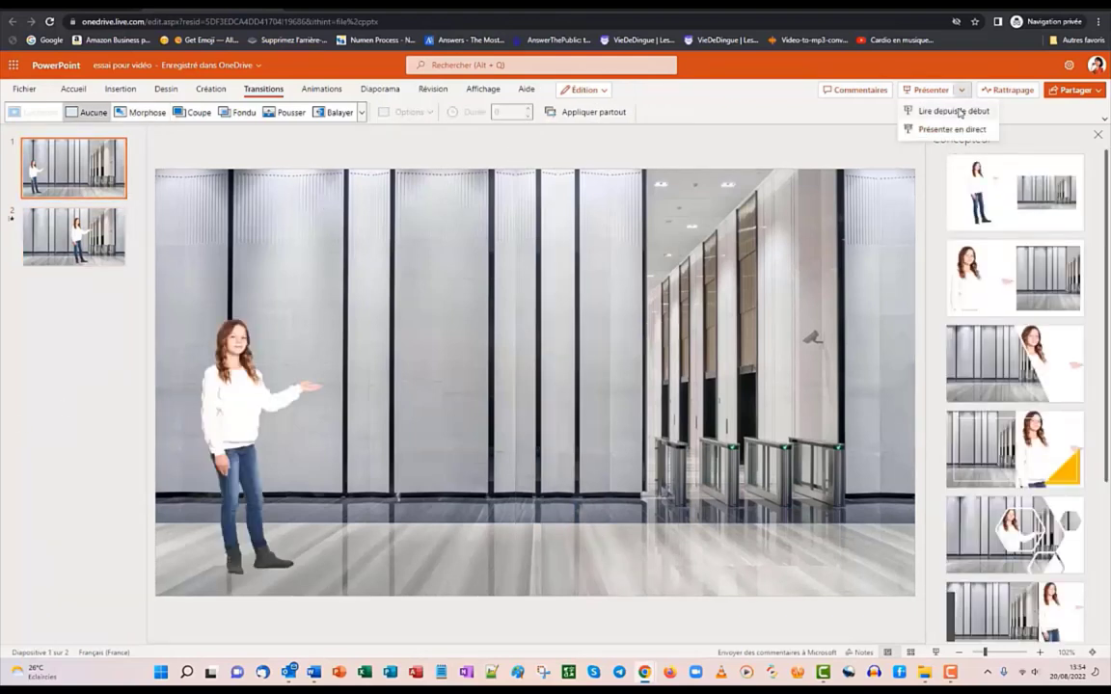
{"action": "left_click", "coordinate": [954, 111]}
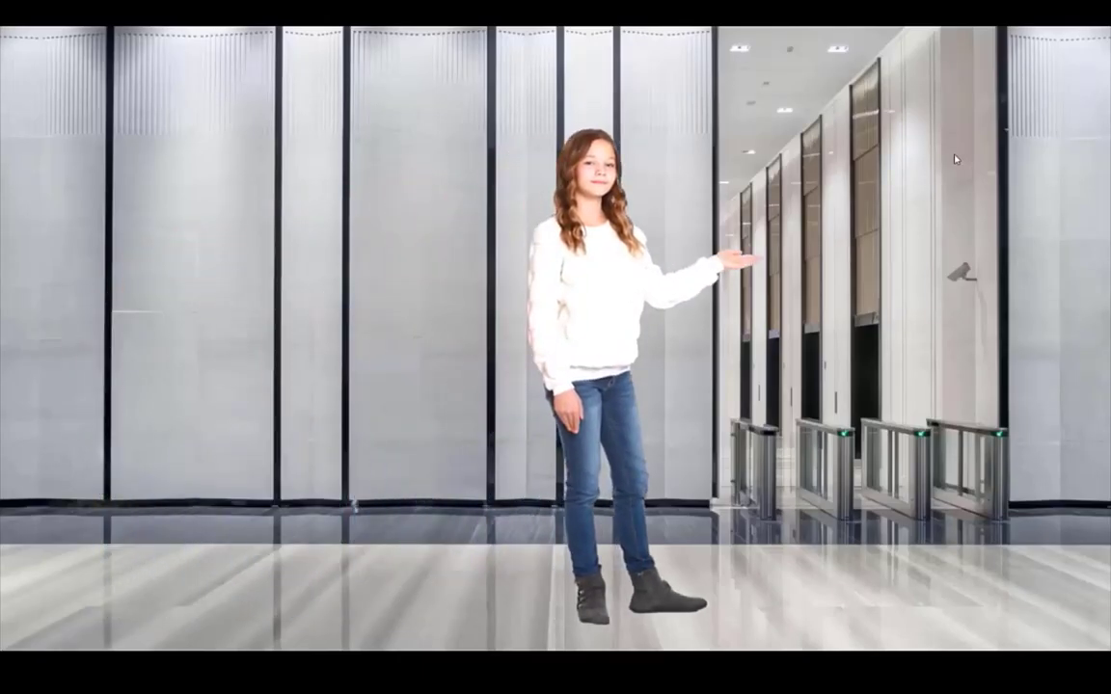
{"action": "key", "text": "Escape"}
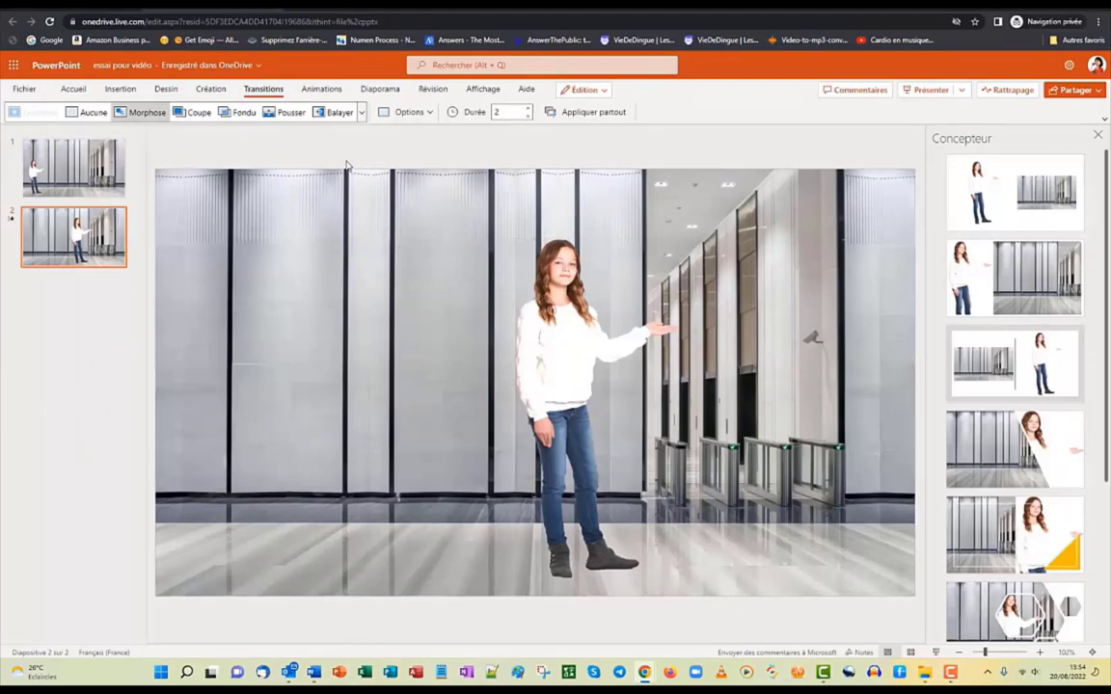
{"action": "left_click", "coordinate": [24, 89]}
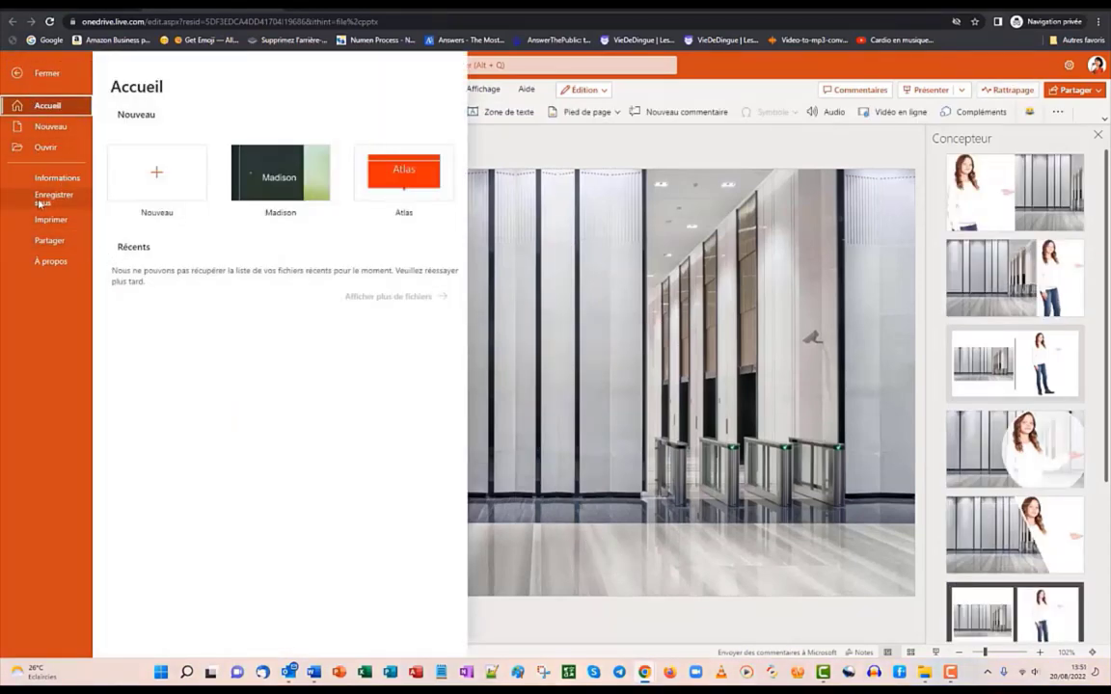
{"action": "left_click", "coordinate": [39, 201]}
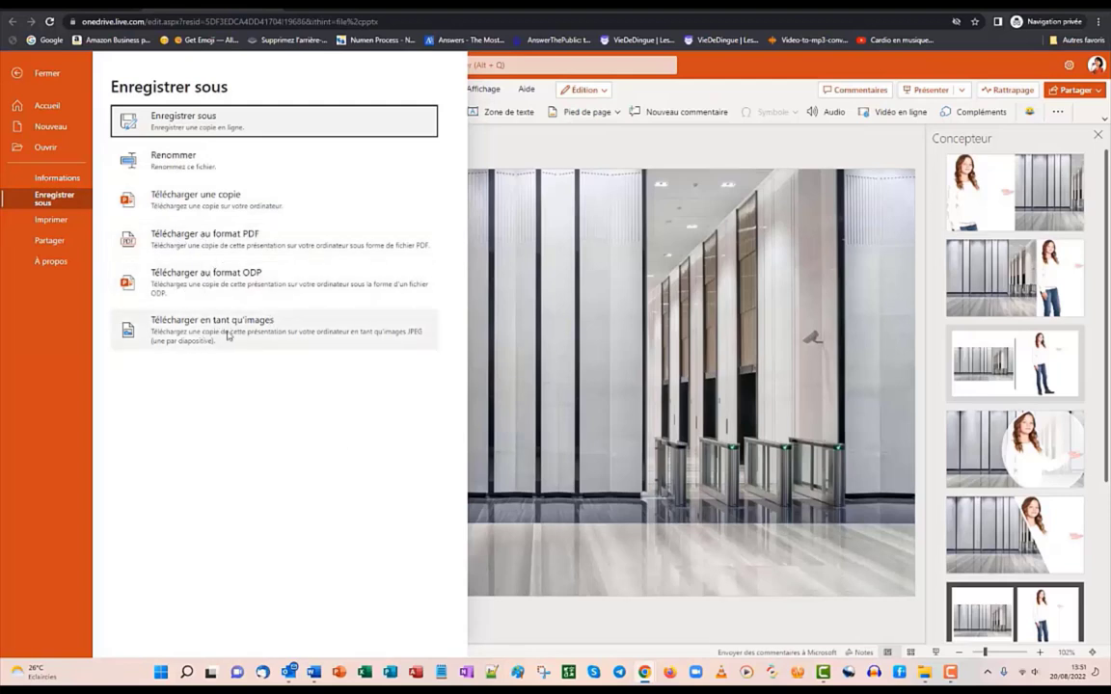
{"action": "left_click", "coordinate": [605, 160]}
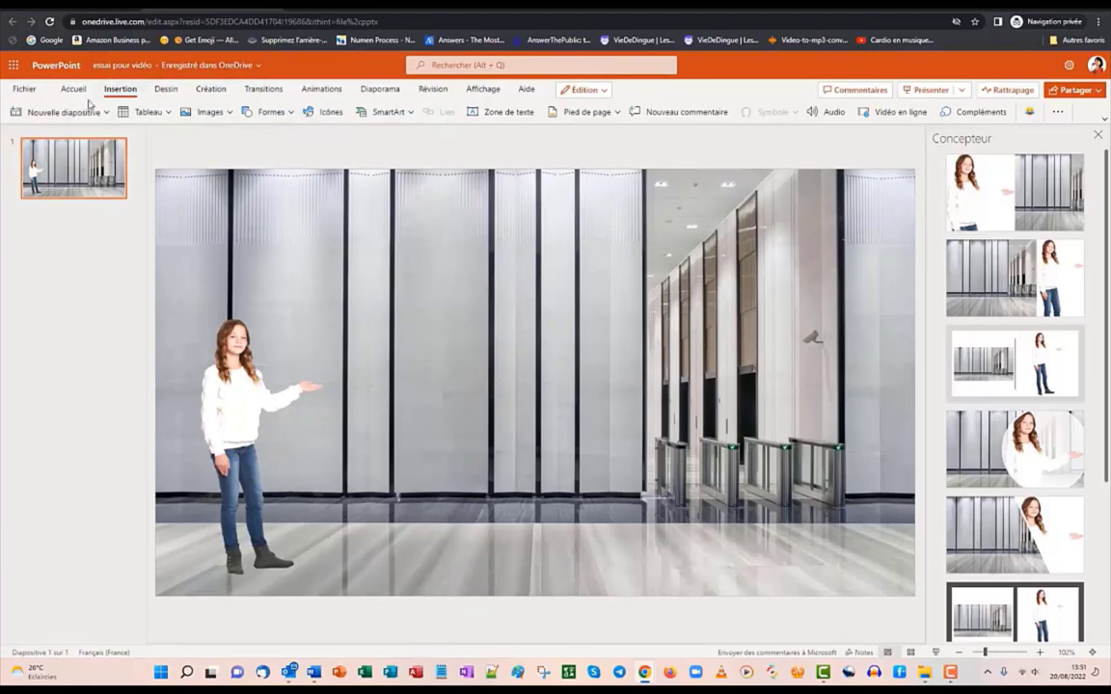
- Create a new blank Word document and go to its OneDrive storage folder
{"action": "left_click", "coordinate": [13, 64]}
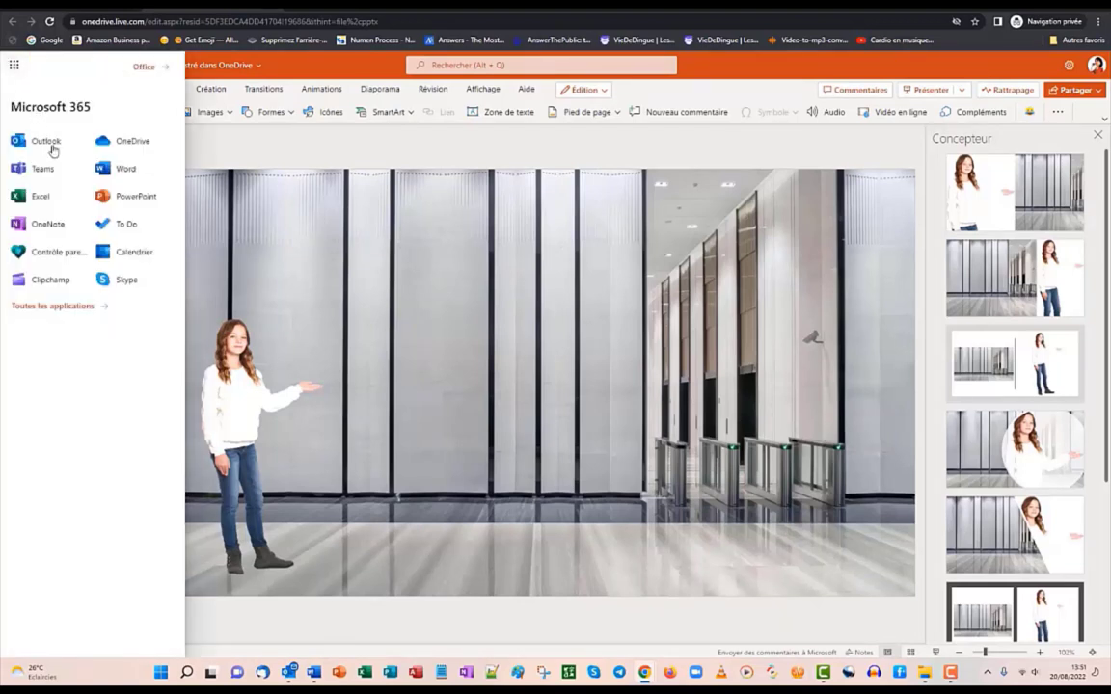
{"action": "left_click", "coordinate": [123, 170]}
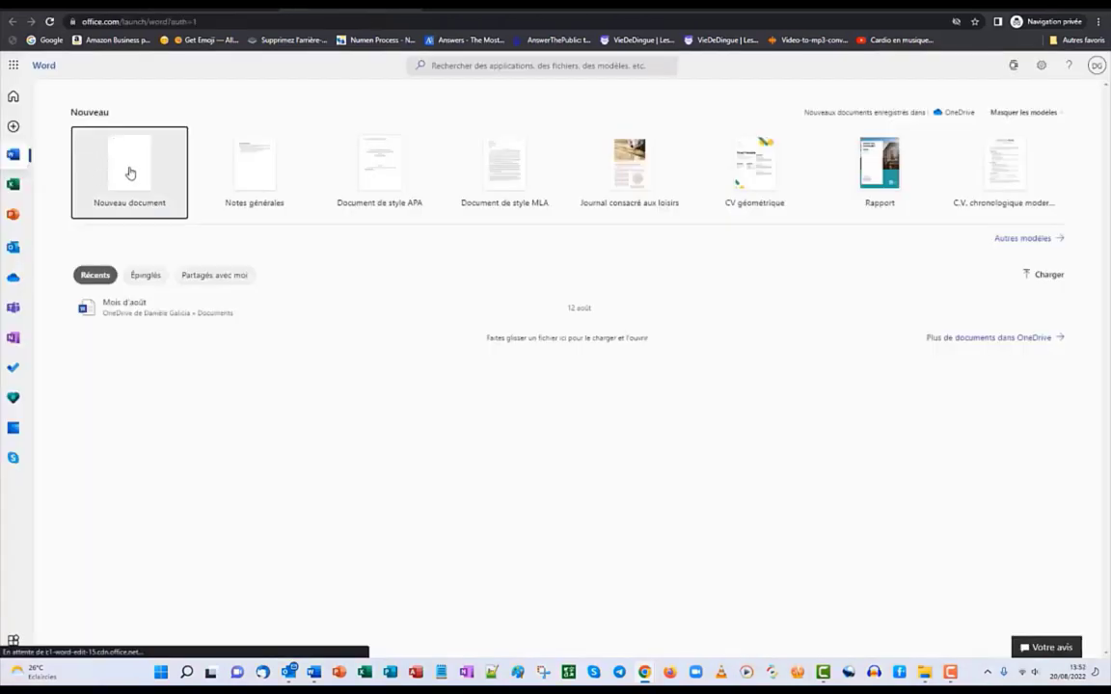
{"action": "left_click", "coordinate": [130, 169]}
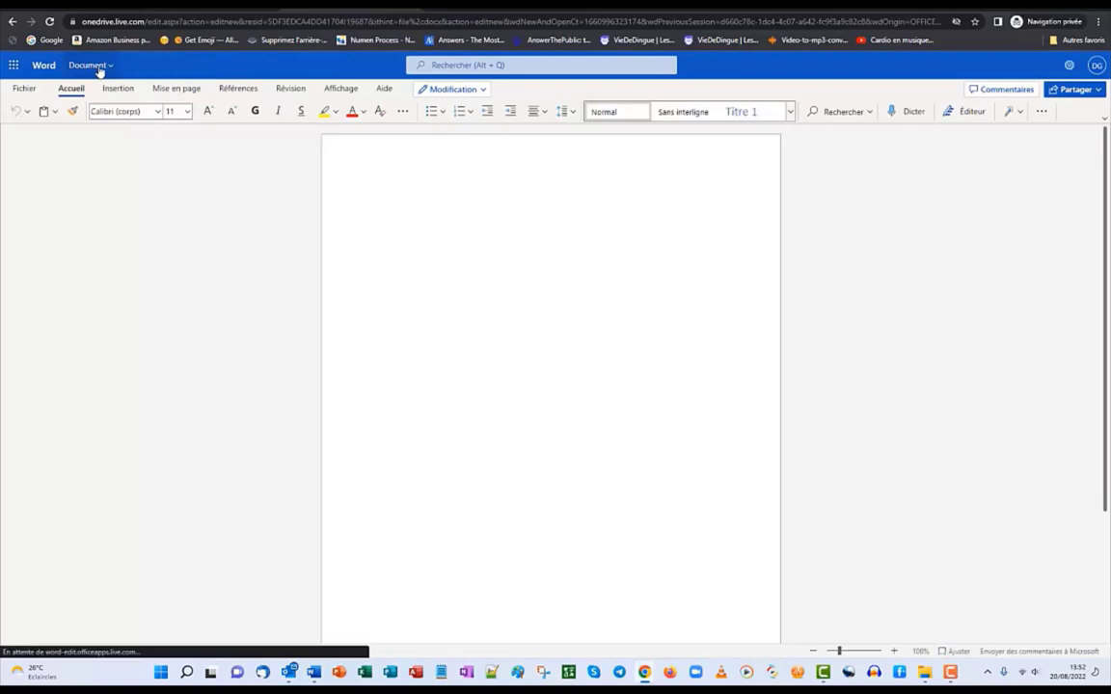
{"action": "left_click", "coordinate": [92, 66]}
{"action": "left_click", "coordinate": [87, 170]}
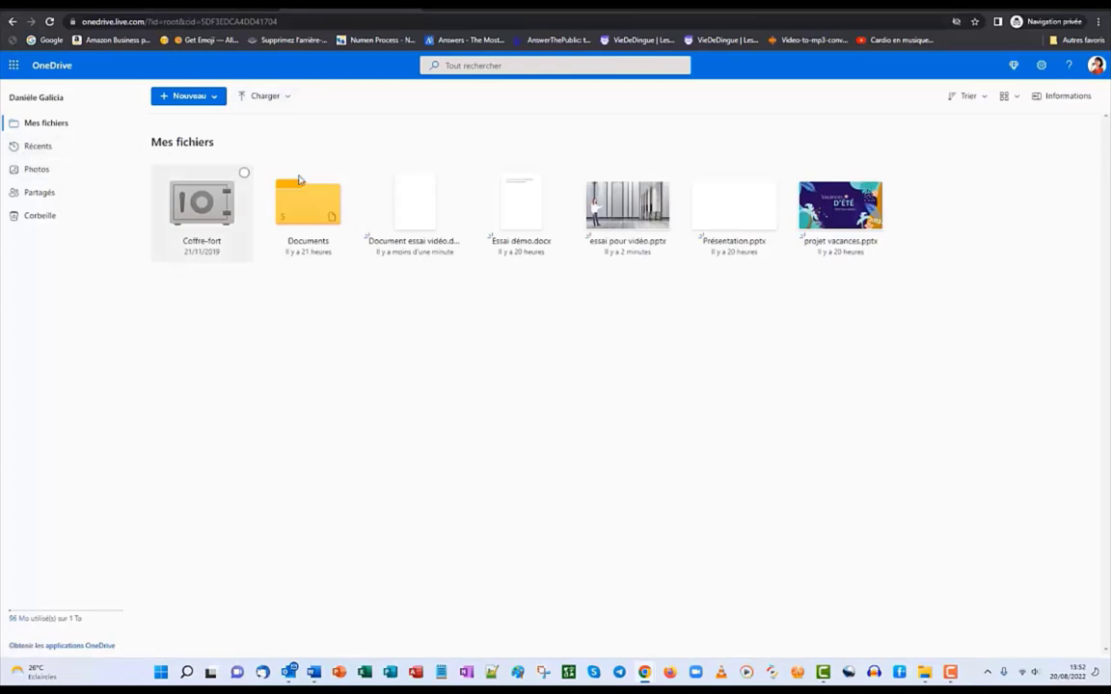
- Open Document essai vidéo from Mes fichiers in Word
{"action": "left_click", "coordinate": [414, 201]}
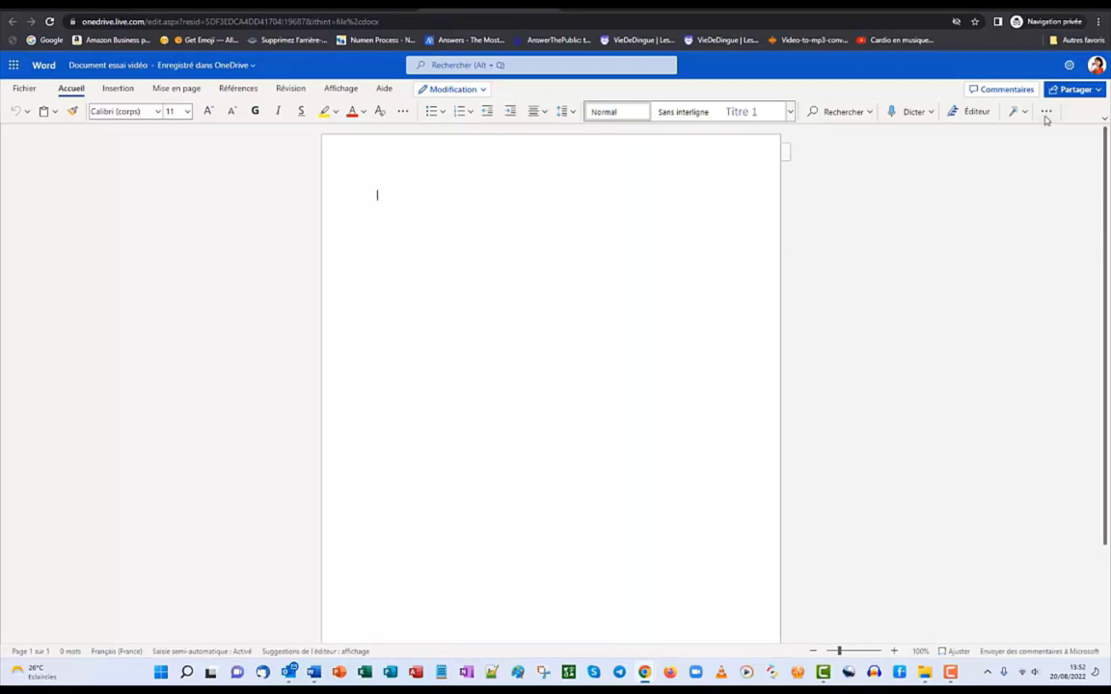
- Show the comments pane, discard a draft comment, then open the stock images library from Insertion
{"action": "left_click", "coordinate": [1002, 92]}
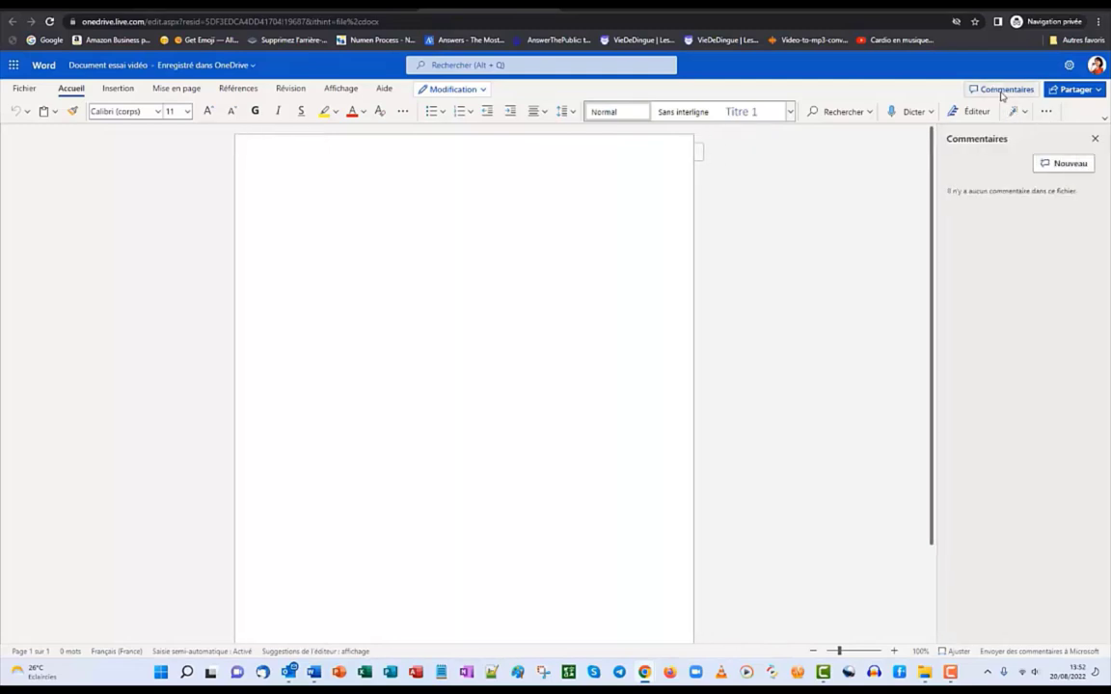
{"action": "left_click", "coordinate": [1063, 163]}
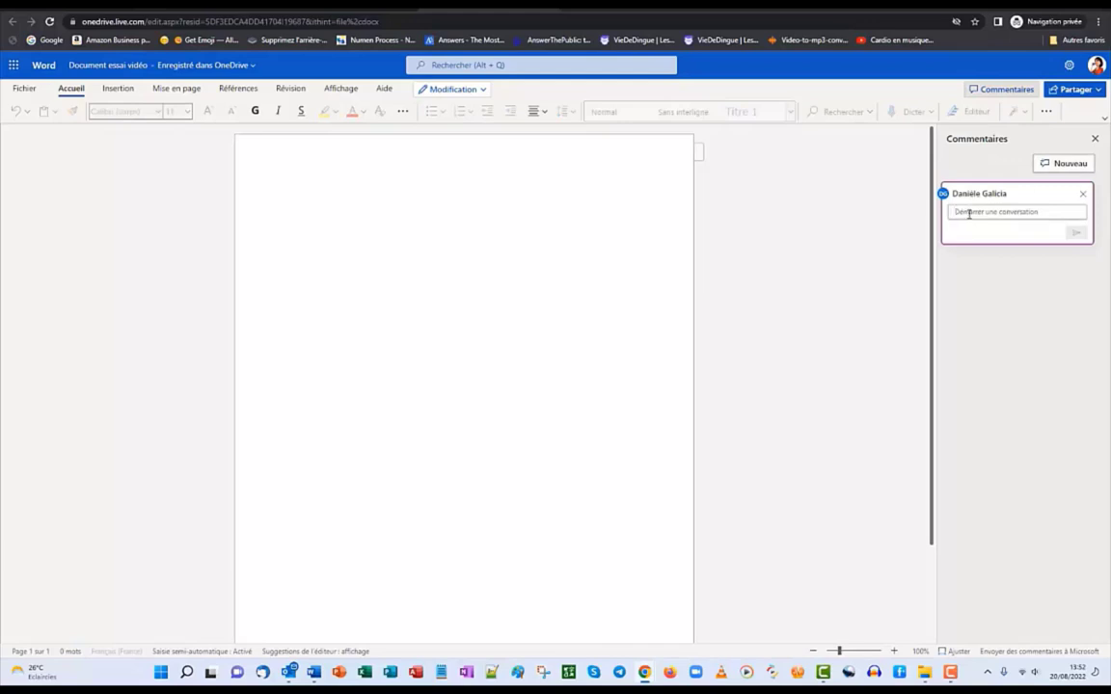
{"action": "left_click", "coordinate": [1079, 194]}
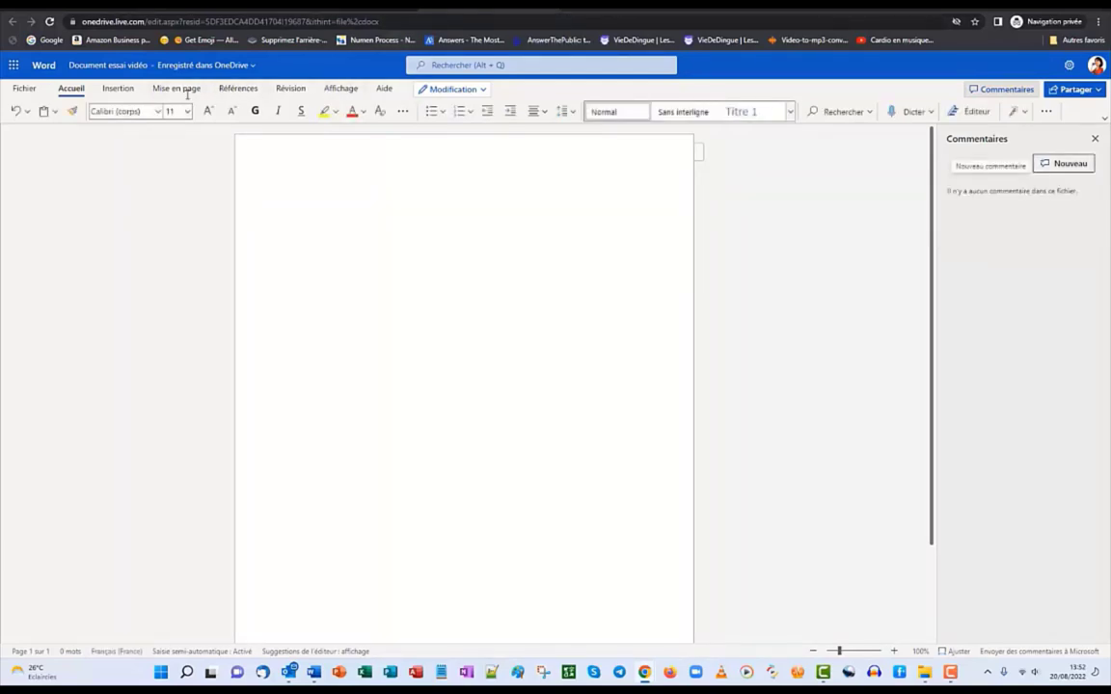
{"action": "left_click", "coordinate": [116, 88]}
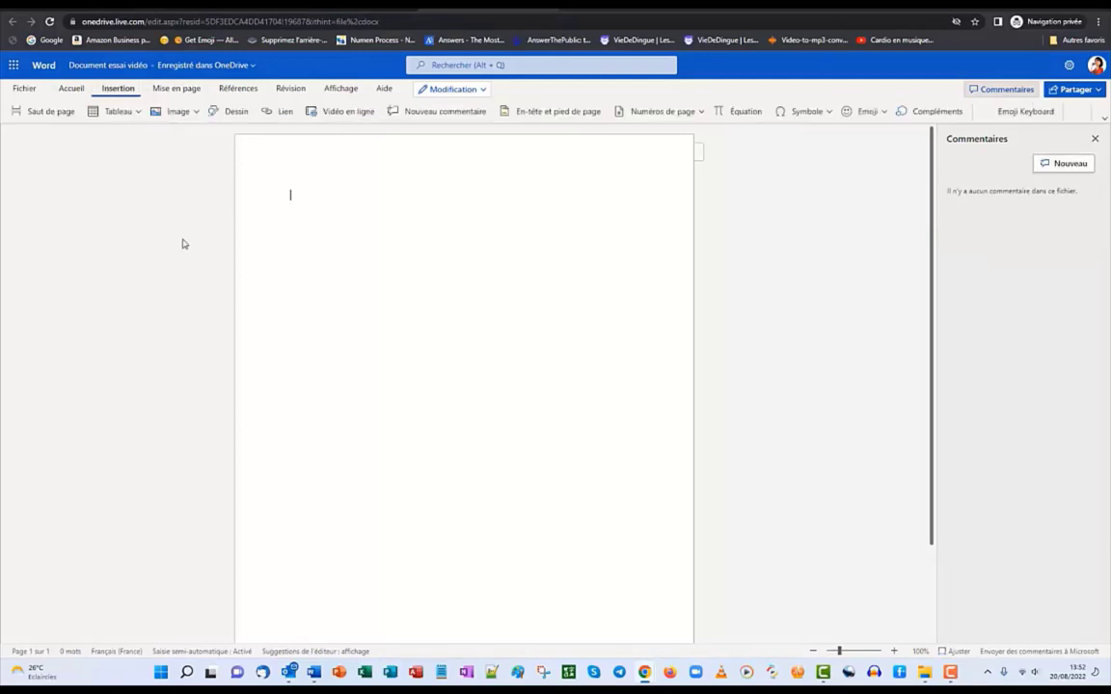
{"action": "left_click", "coordinate": [178, 111]}
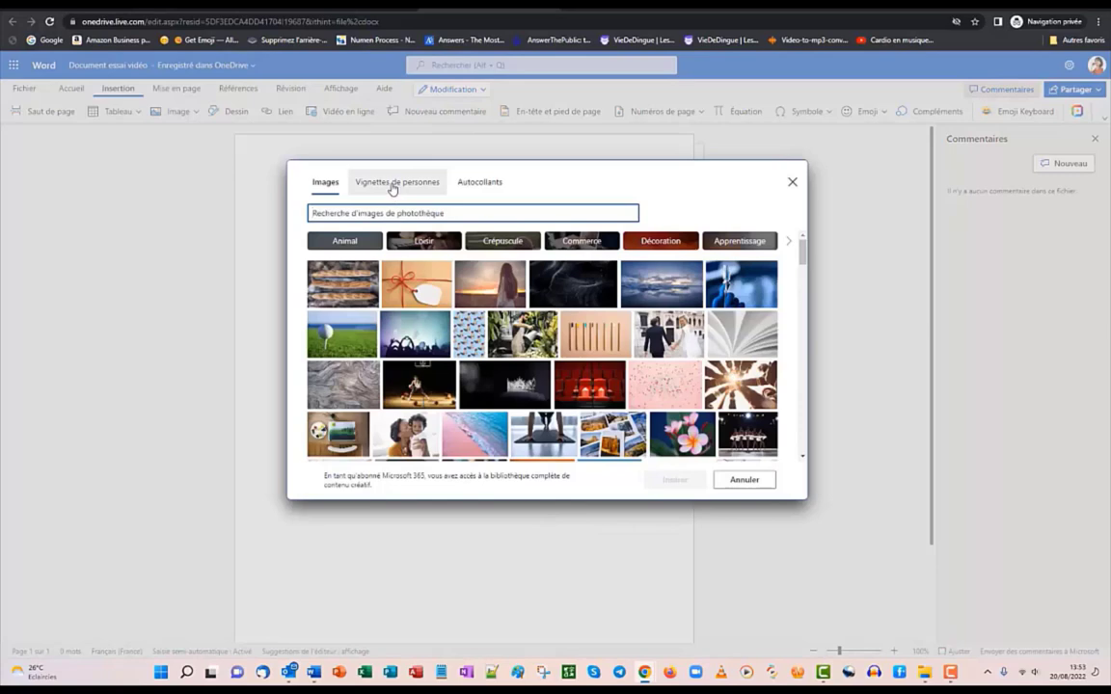
{"action": "left_click", "coordinate": [393, 184]}
{"action": "left_click", "coordinate": [479, 181]}
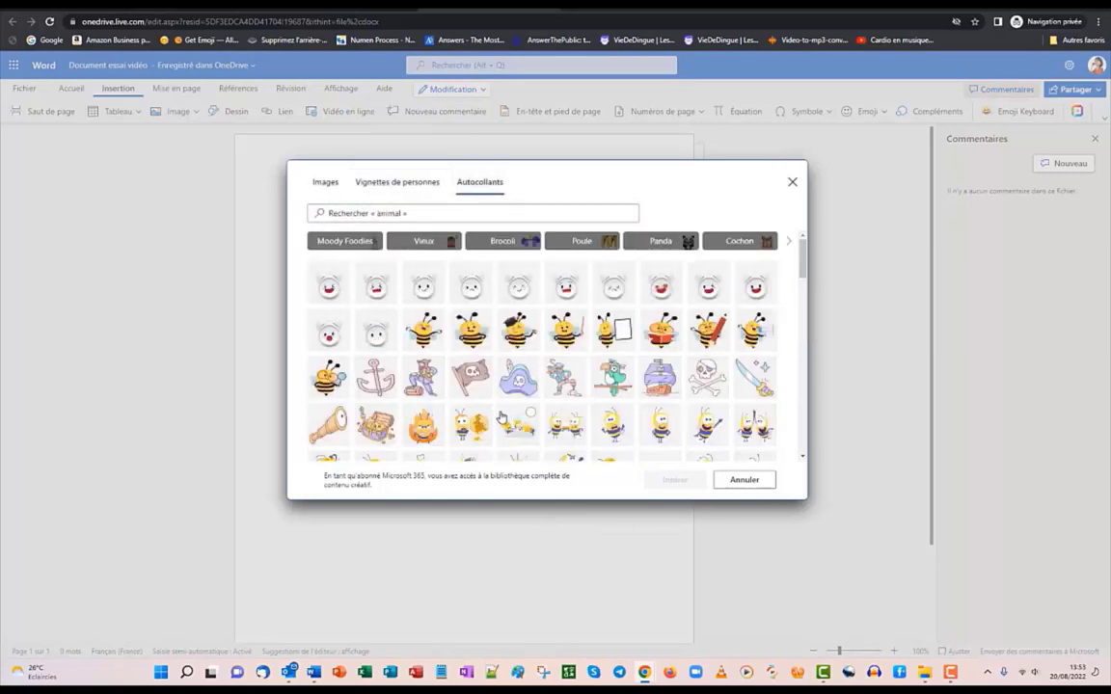
{"action": "scroll", "coordinate": [500, 417], "scroll_direction": "down", "scroll_amount": 5}
{"action": "scroll", "coordinate": [565, 373], "scroll_direction": "down", "scroll_amount": 2}
{"action": "scroll", "coordinate": [565, 372], "scroll_direction": "down", "scroll_amount": 5}
{"action": "scroll", "coordinate": [570, 366], "scroll_direction": "down", "scroll_amount": 5}
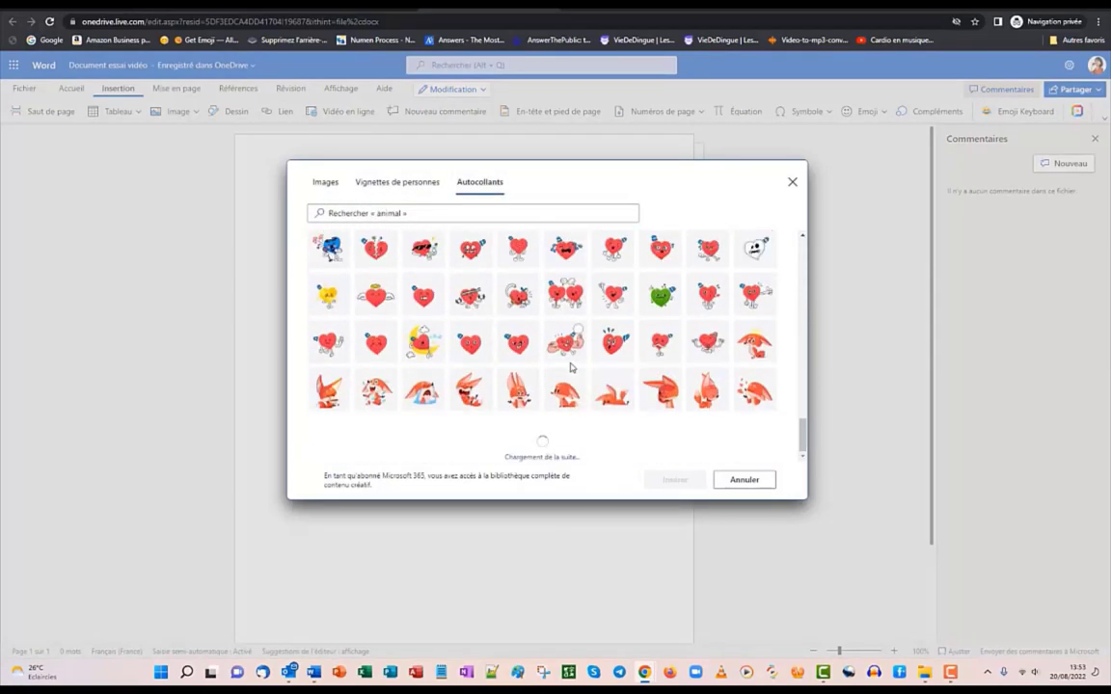
{"action": "scroll", "coordinate": [570, 367], "scroll_direction": "down", "scroll_amount": 5}
{"action": "scroll", "coordinate": [531, 347], "scroll_direction": "down", "scroll_amount": 5}
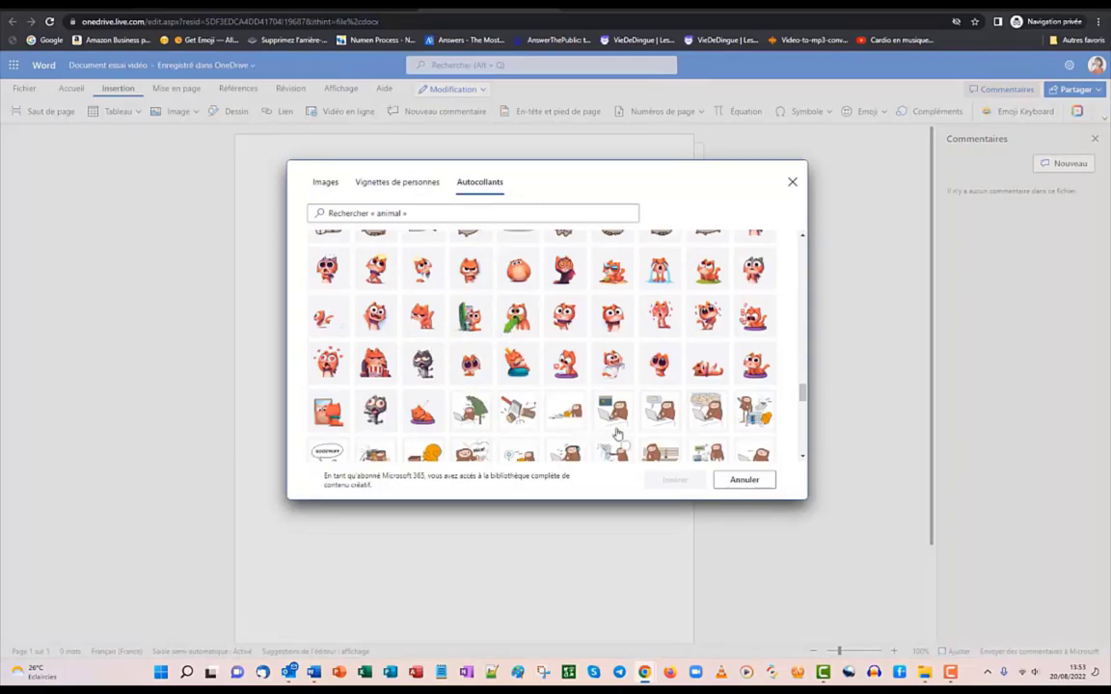
{"action": "left_click", "coordinate": [792, 183]}
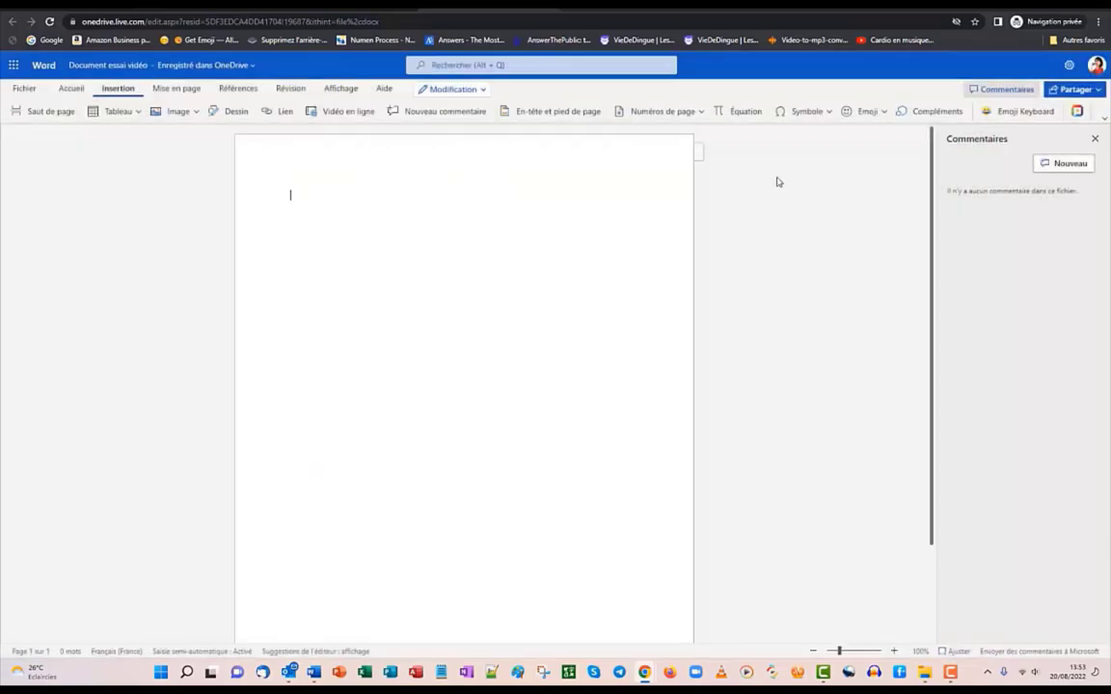